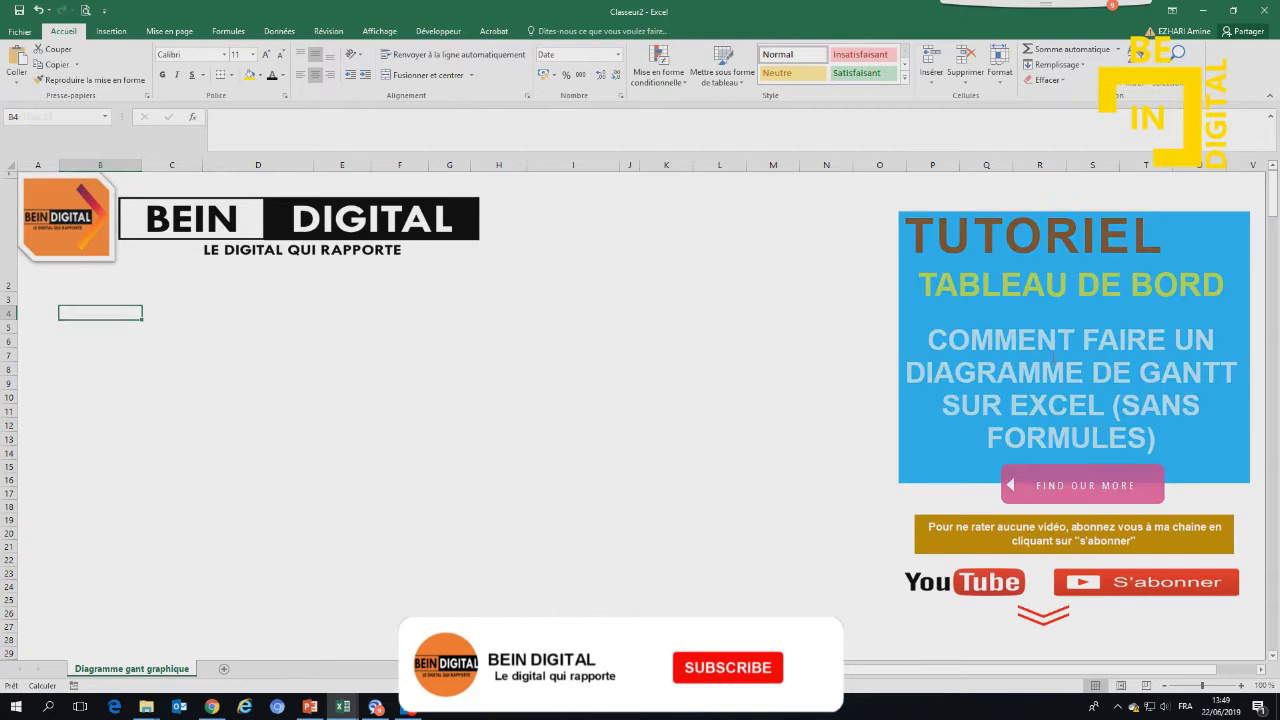
# Select the tutorial title, the gold subscription banner and the YouTube subscribe group.
pyautogui.moveTo(928, 340)
pyautogui.mouseDown()
pyautogui.moveTo(1100, 340)
pyautogui.moveTo(1242, 372)
pyautogui.moveTo(1147, 440)
pyautogui.mouseUp()
pyautogui.click(1127, 402)
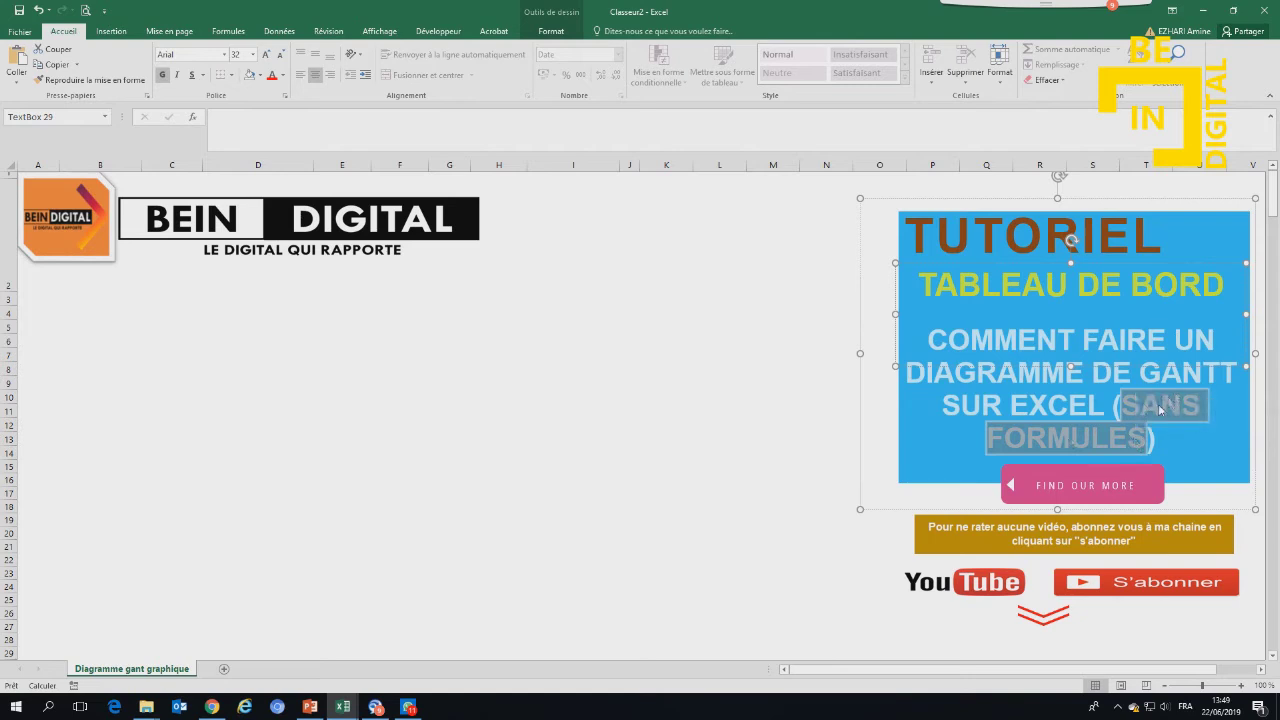
pyautogui.click(1040, 525)
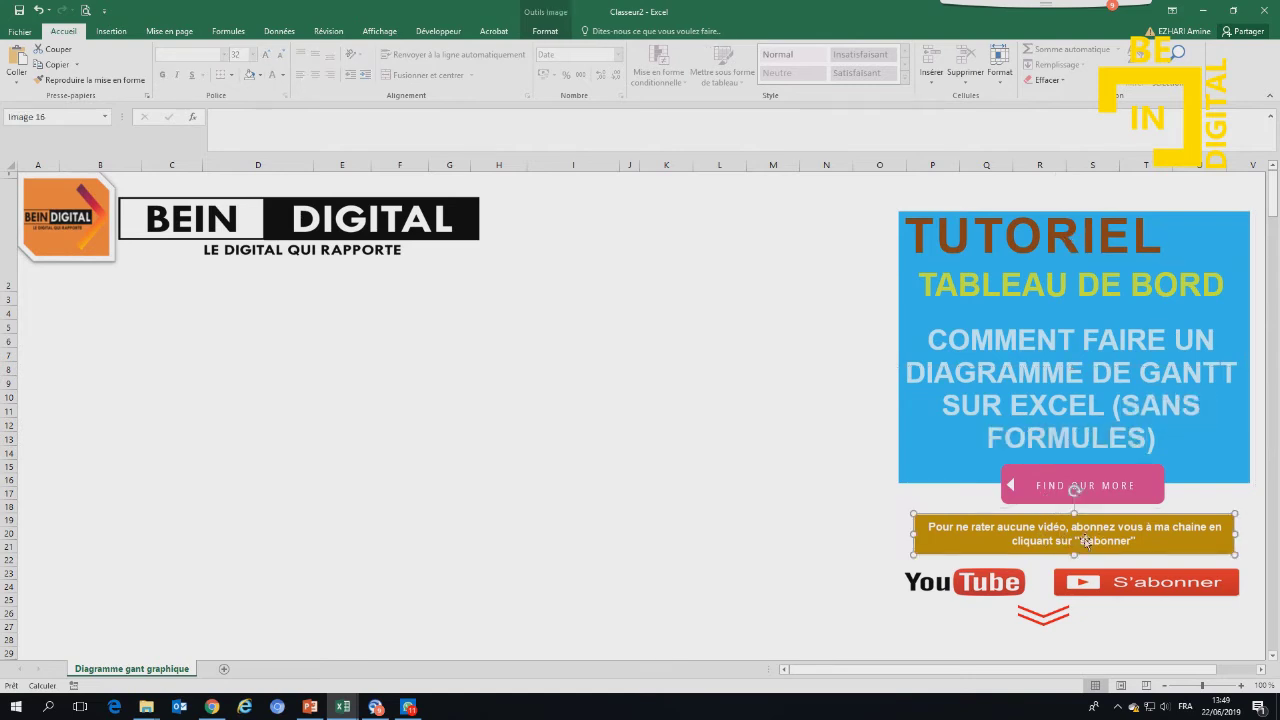
pyautogui.click(1097, 591)
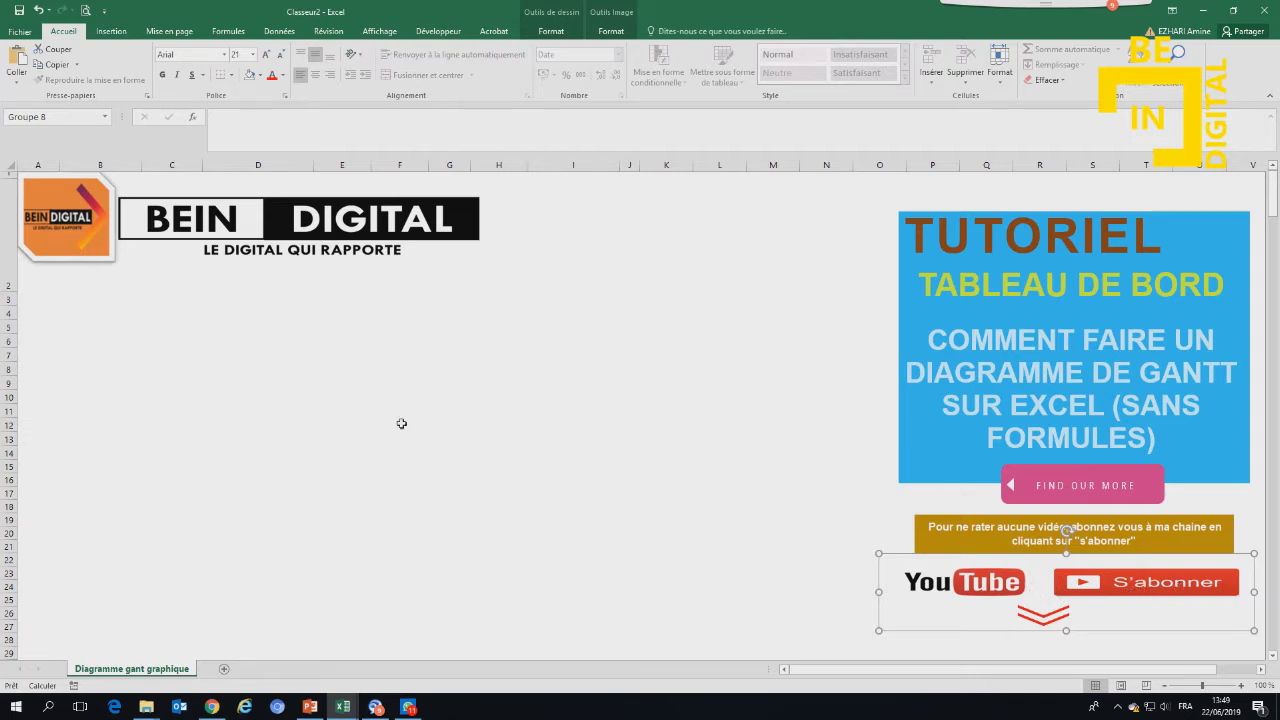
# Enter the Etapes header in B3 and list Etape 1 through Etape 5 below it.
pyautogui.click(67, 299)
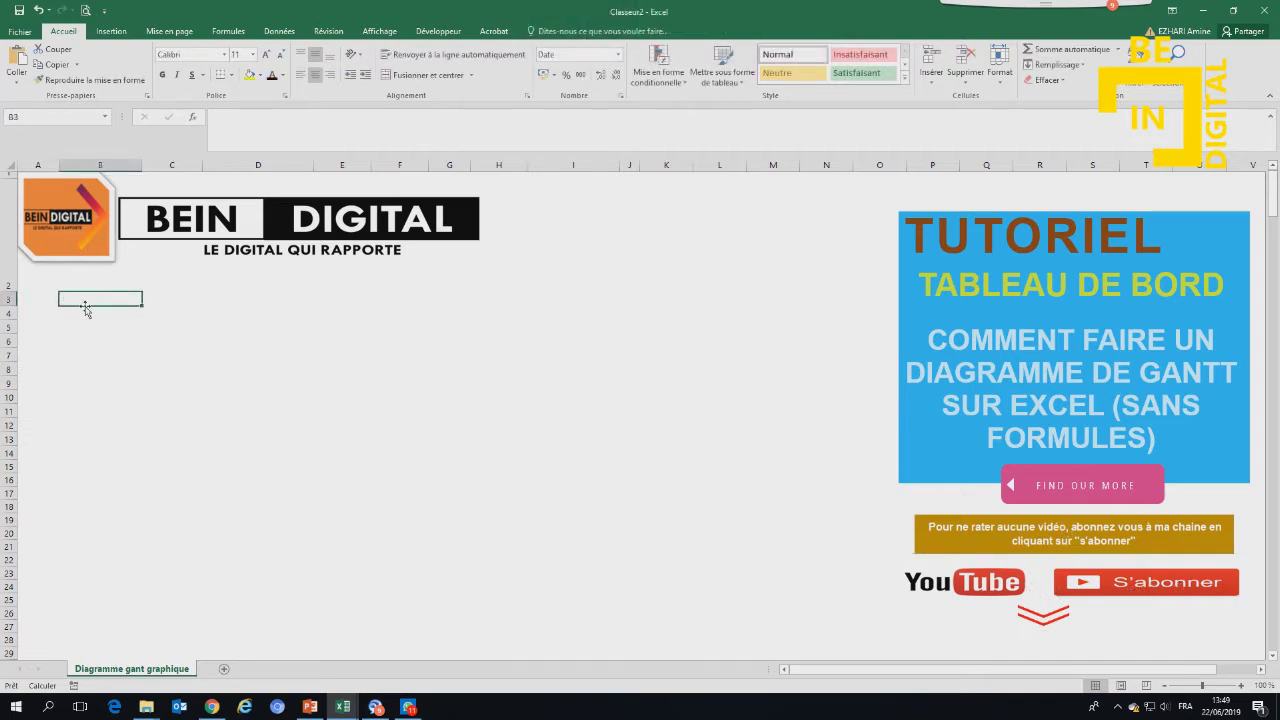
pyautogui.write('Etapes')
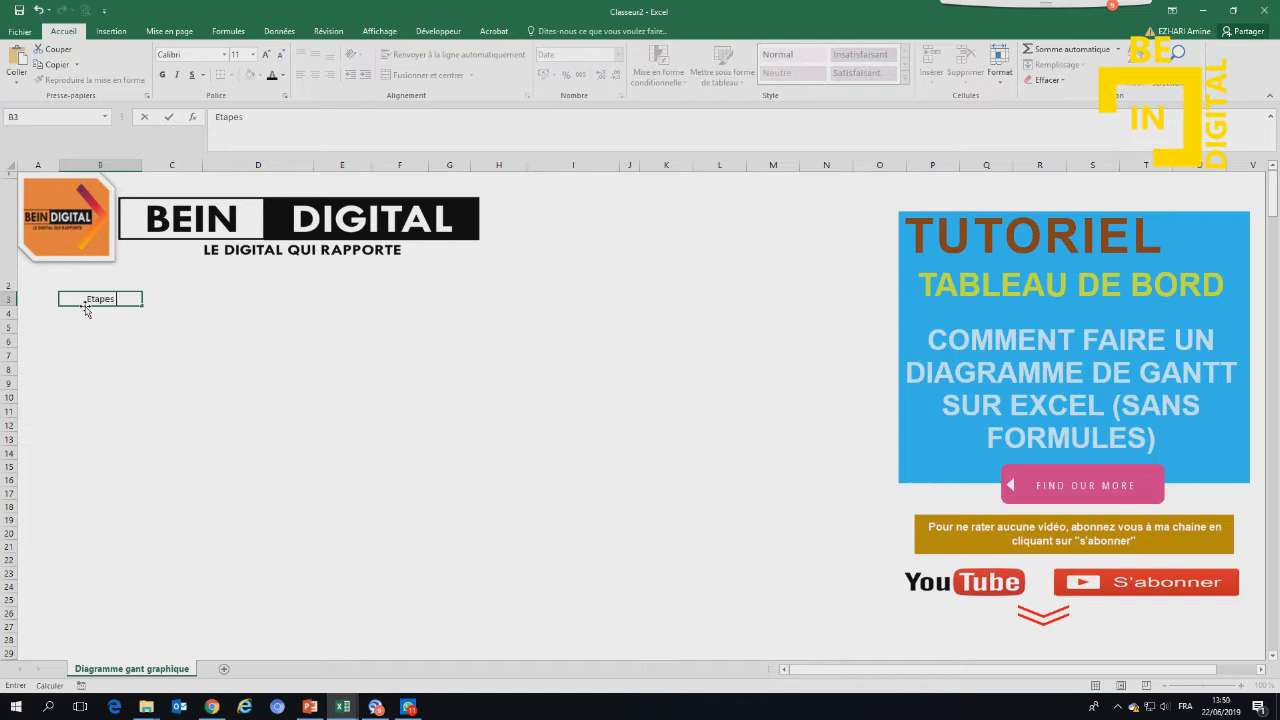
pyautogui.press('Return')
pyautogui.write('Etape 1')
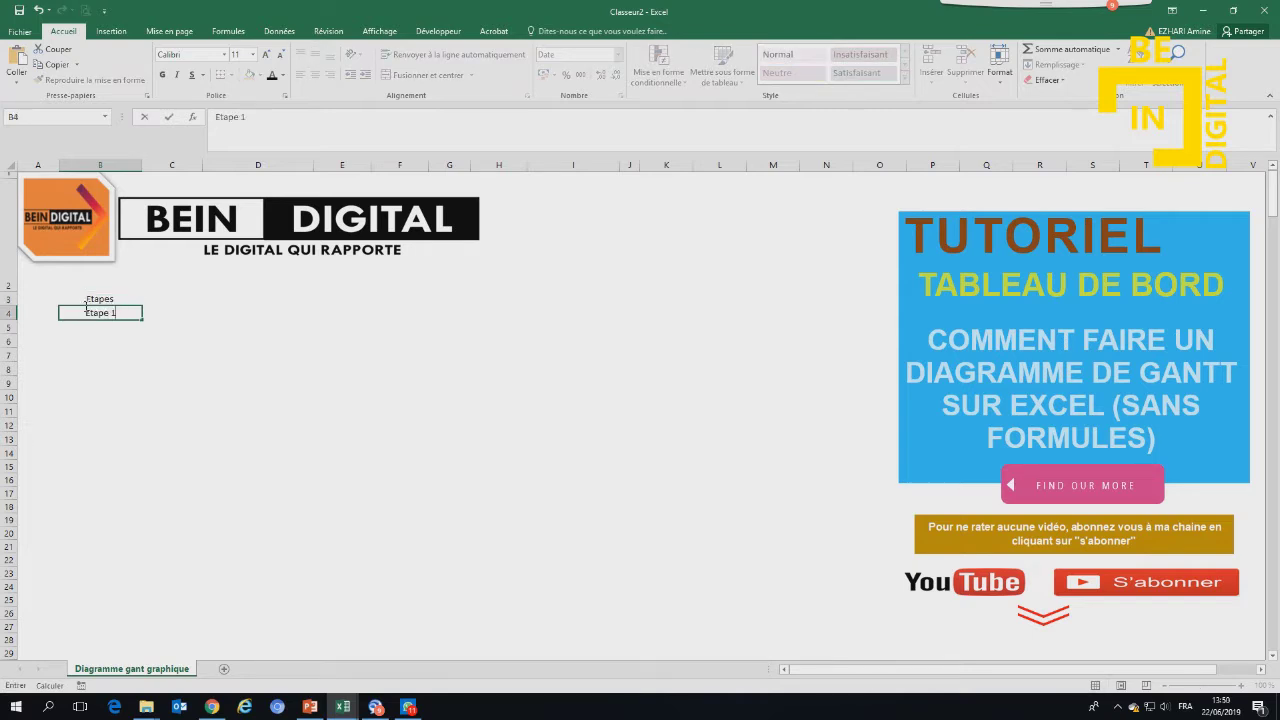
pyautogui.press('Return')
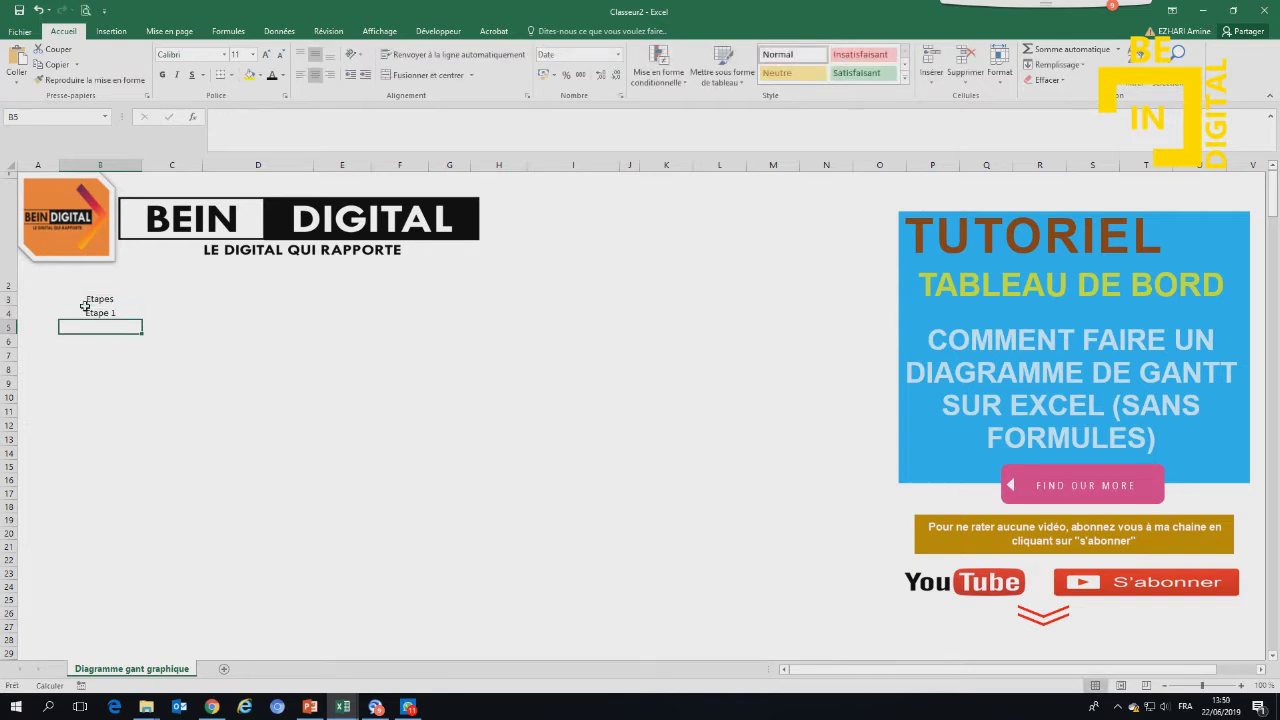
pyautogui.write('Etape 2')
pyautogui.press('Return')
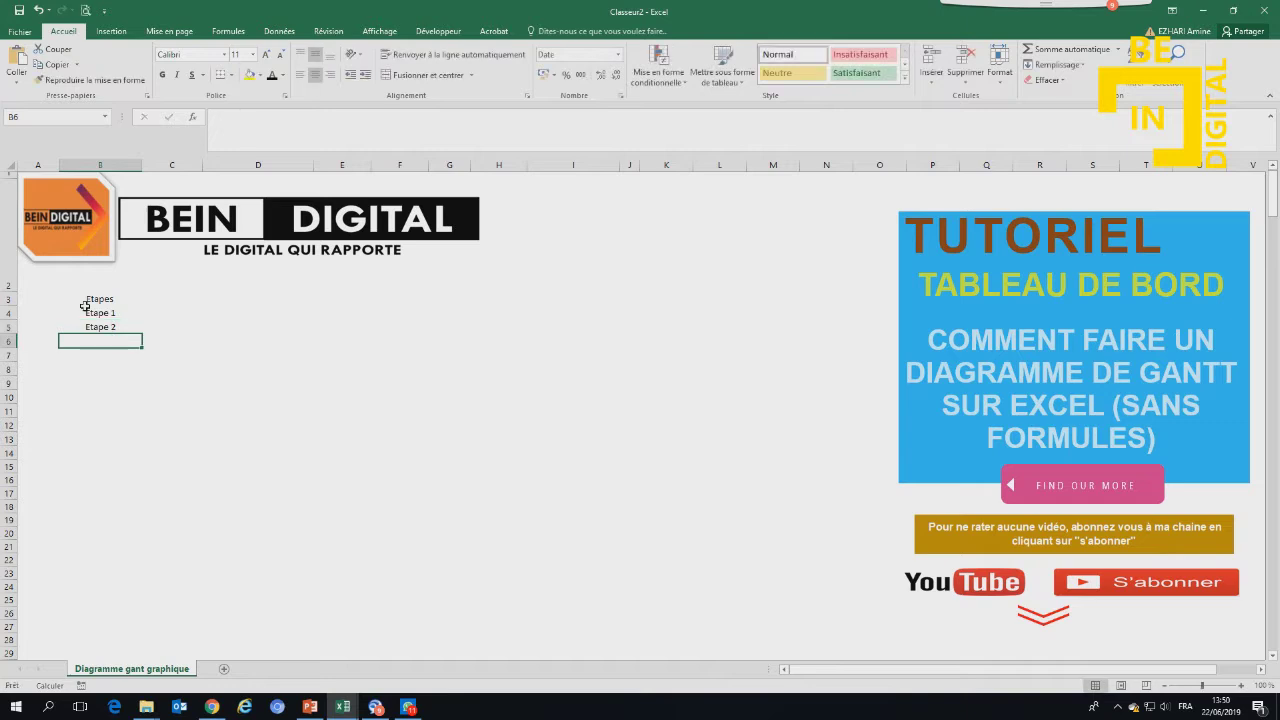
pyautogui.click(115, 327)
pyautogui.moveTo(130, 317)
pyautogui.mouseDown()
pyautogui.moveTo(120, 328)
pyautogui.moveTo(139, 387)
pyautogui.moveTo(141, 373)
pyautogui.mouseUp()
# Add the headers Date début, Durée and Date Fin in C3:E3, widening column E.
pyautogui.click(171, 298)
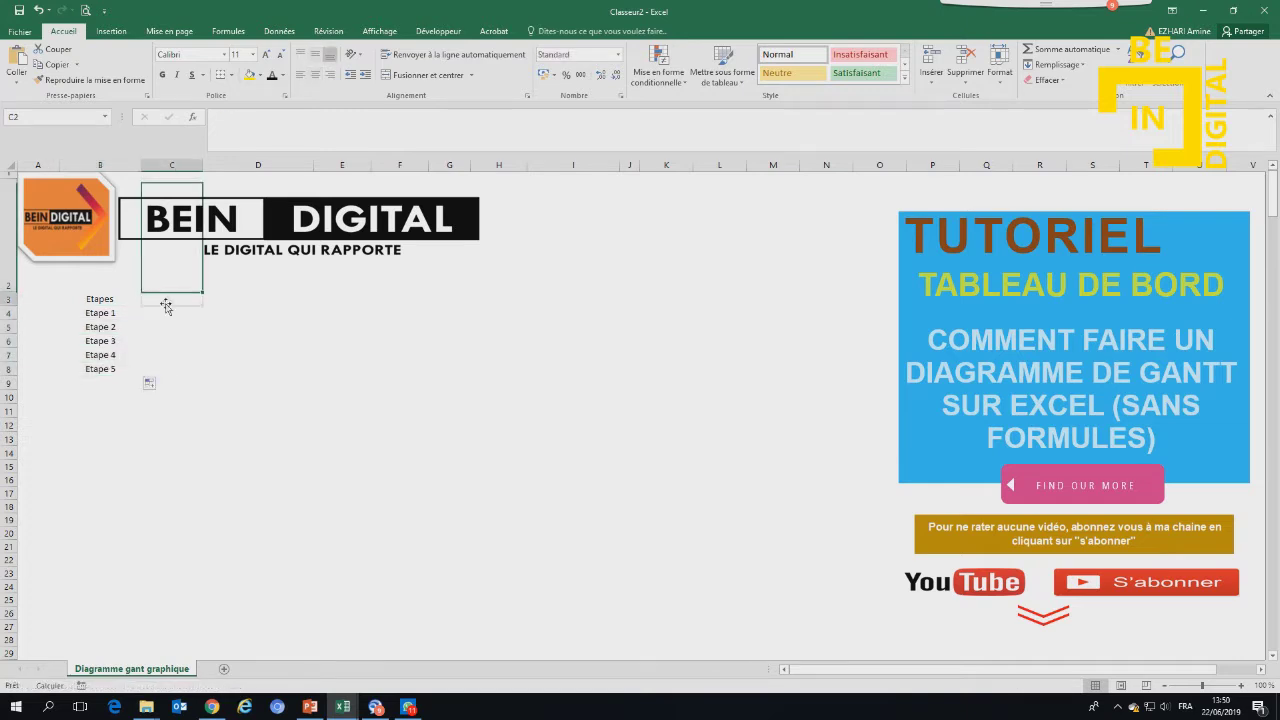
pyautogui.write('Date début')
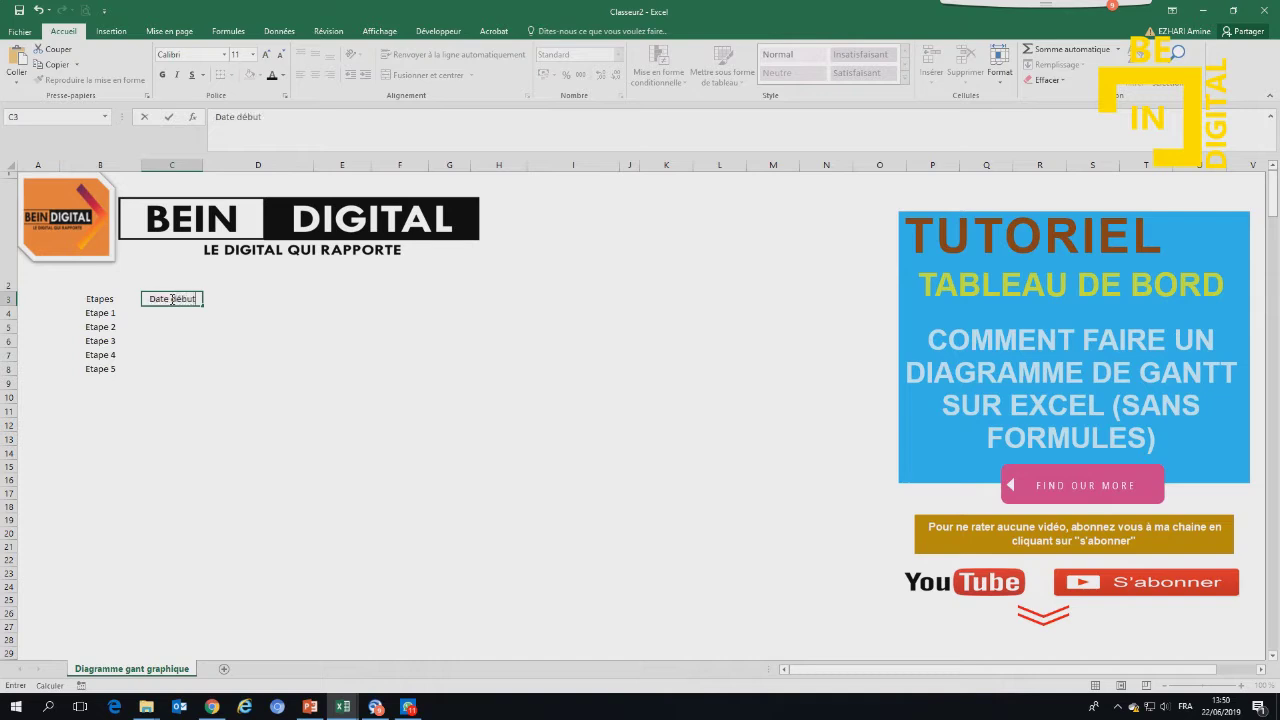
pyautogui.press('Tab')
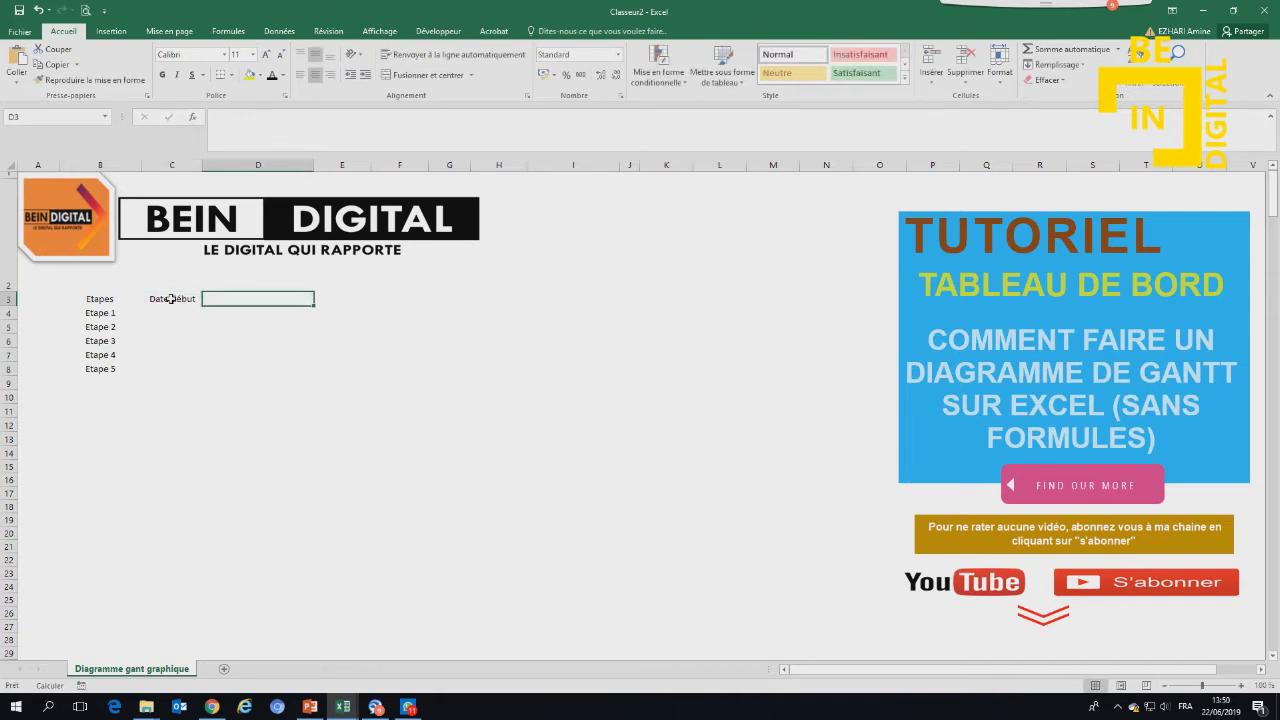
pyautogui.write('Duré')
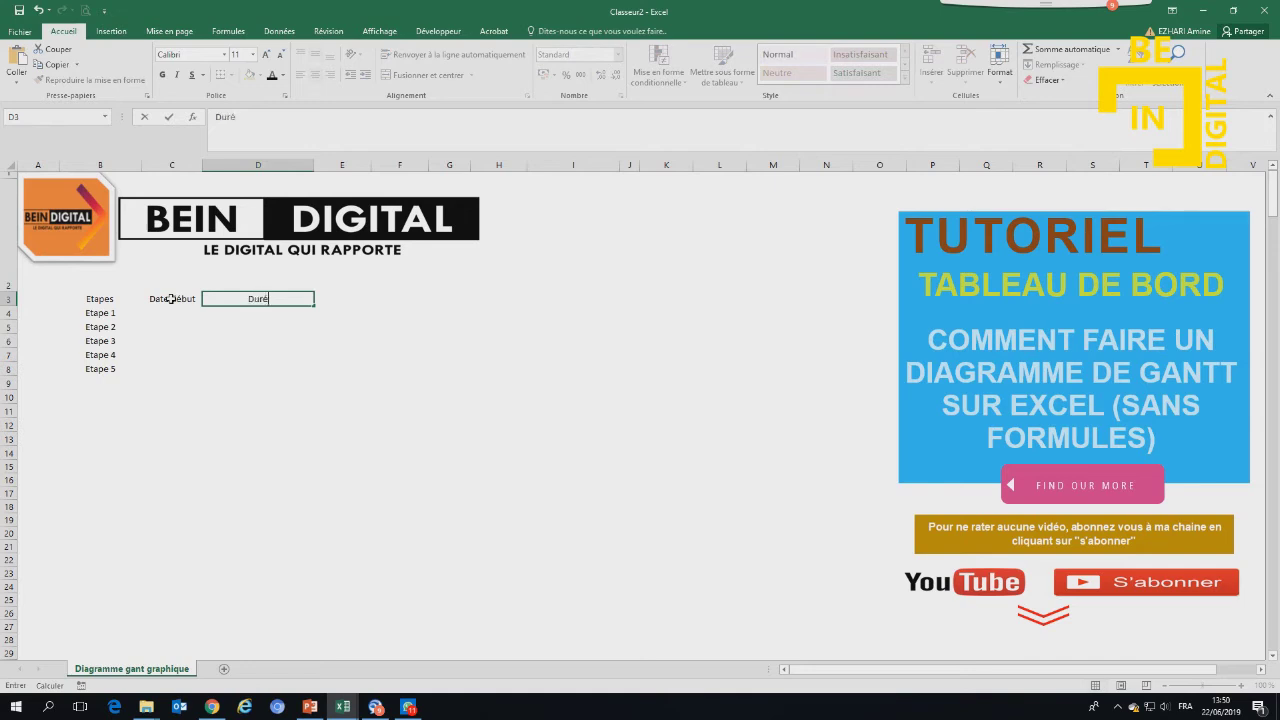
pyautogui.write('e')
pyautogui.press('Return')
pyautogui.press('Up')
pyautogui.press('Tab')
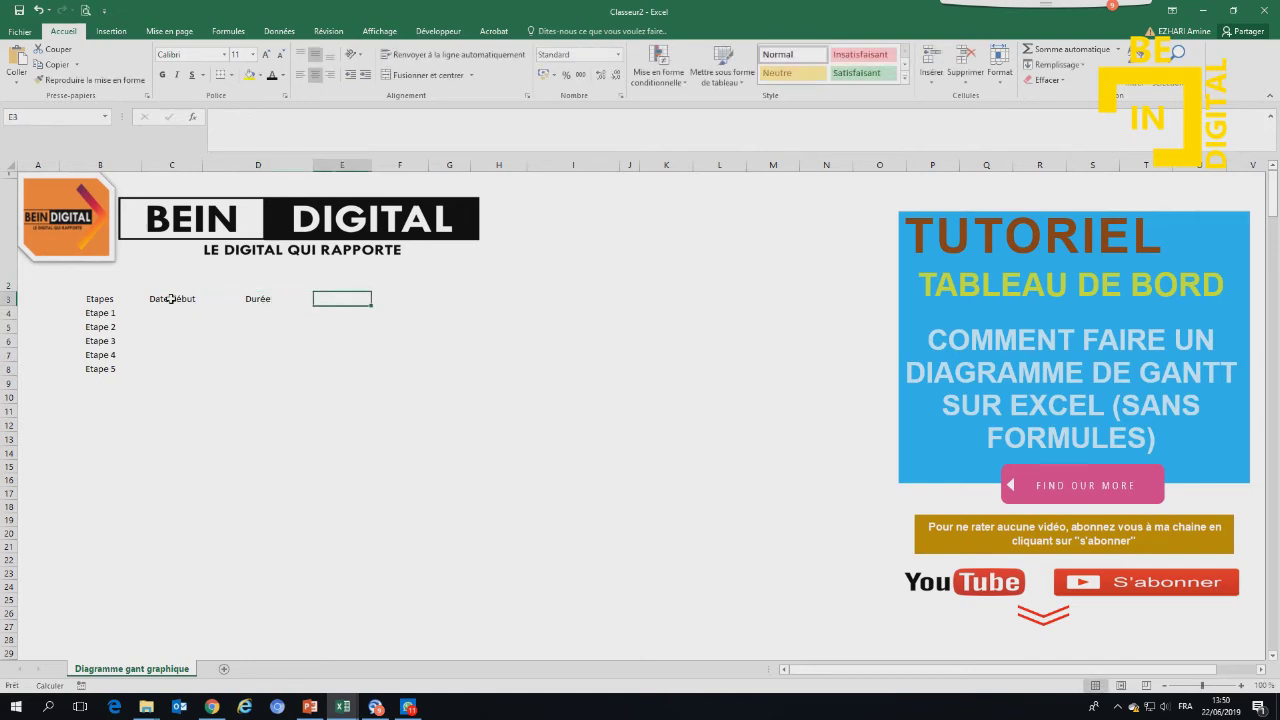
pyautogui.write('Date Fin')
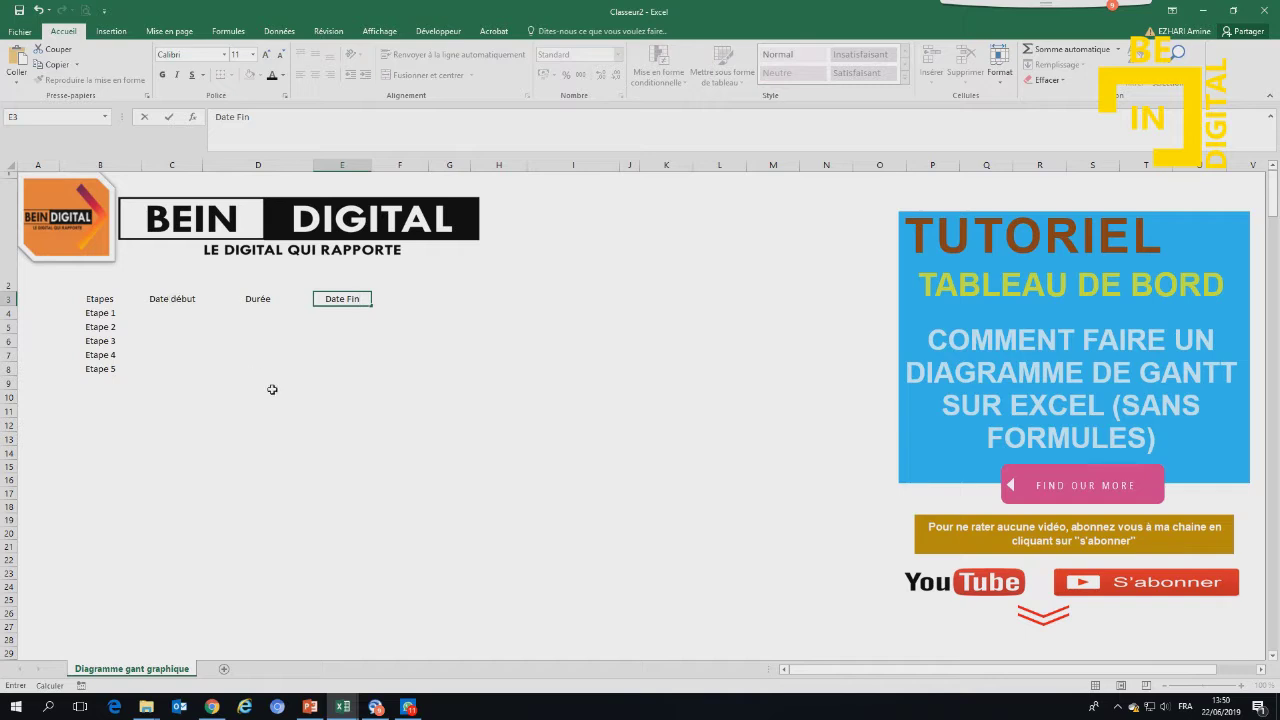
pyautogui.click(272, 389)
pyautogui.moveTo(371, 165); pyautogui.dragTo(400, 165)
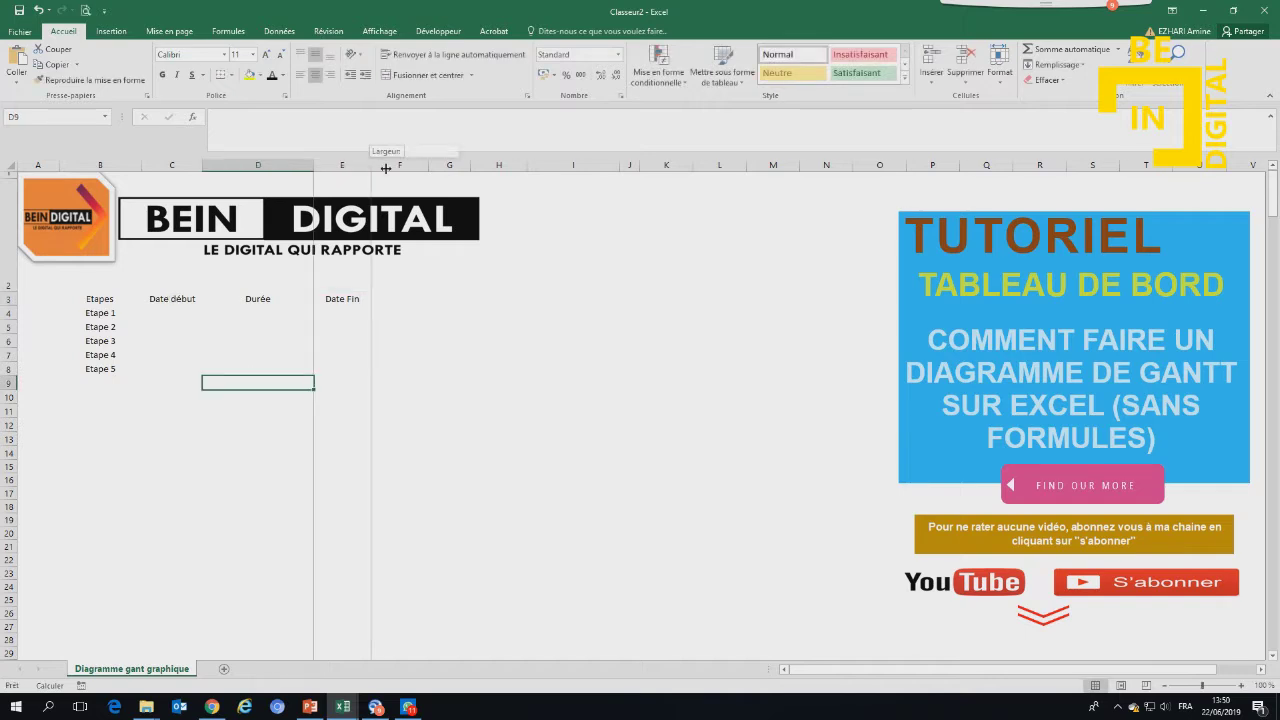
# Give columns C–E equal wider widths and make rows 3–8 taller.
pyautogui.moveTo(193, 161); pyautogui.dragTo(400, 161)
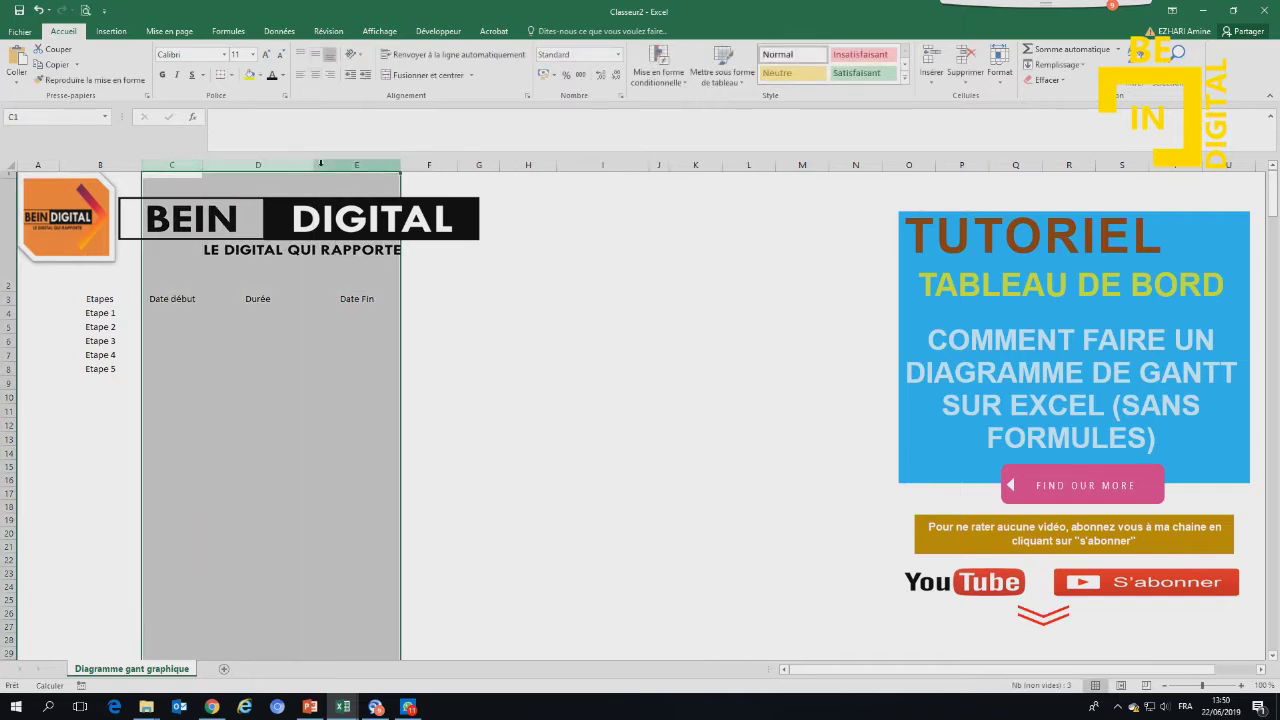
pyautogui.moveTo(314, 165); pyautogui.dragTo(319, 165)
pyautogui.click(317, 371)
pyautogui.click(200, 298)
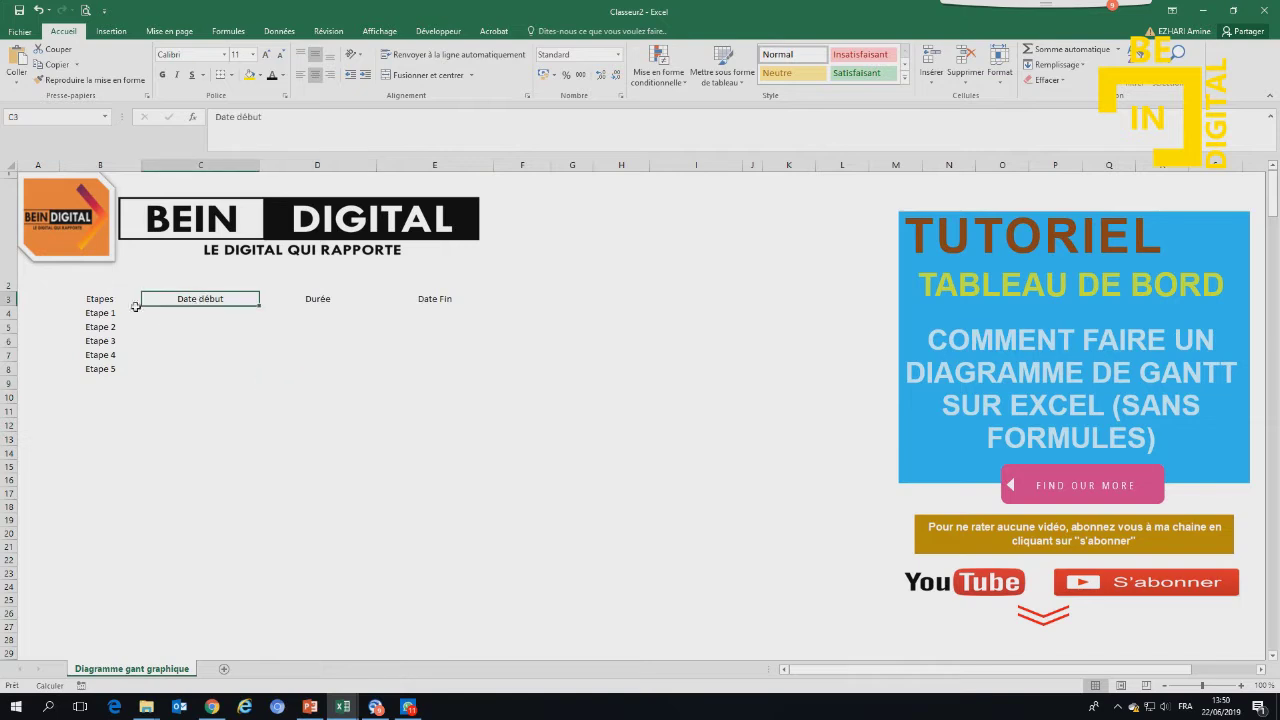
pyautogui.click(106, 300)
pyautogui.moveTo(8, 298); pyautogui.dragTo(5, 383)
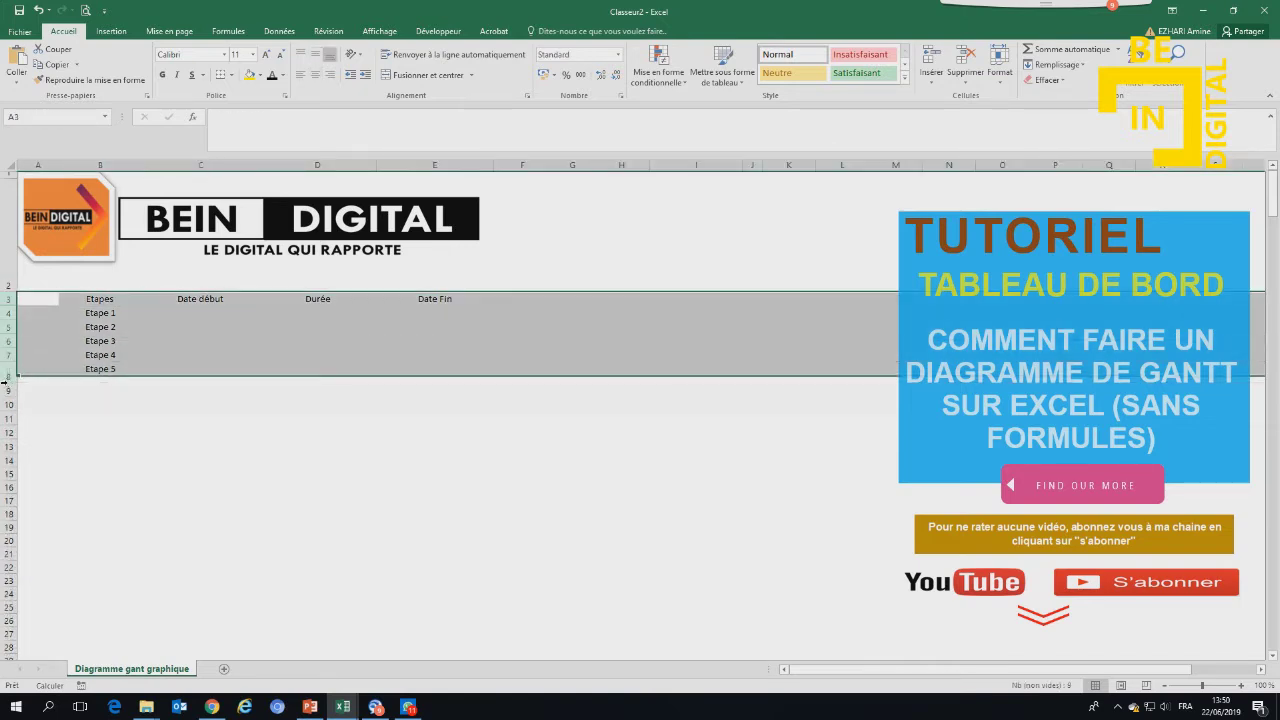
pyautogui.click(128, 342)
pyautogui.click(108, 300)
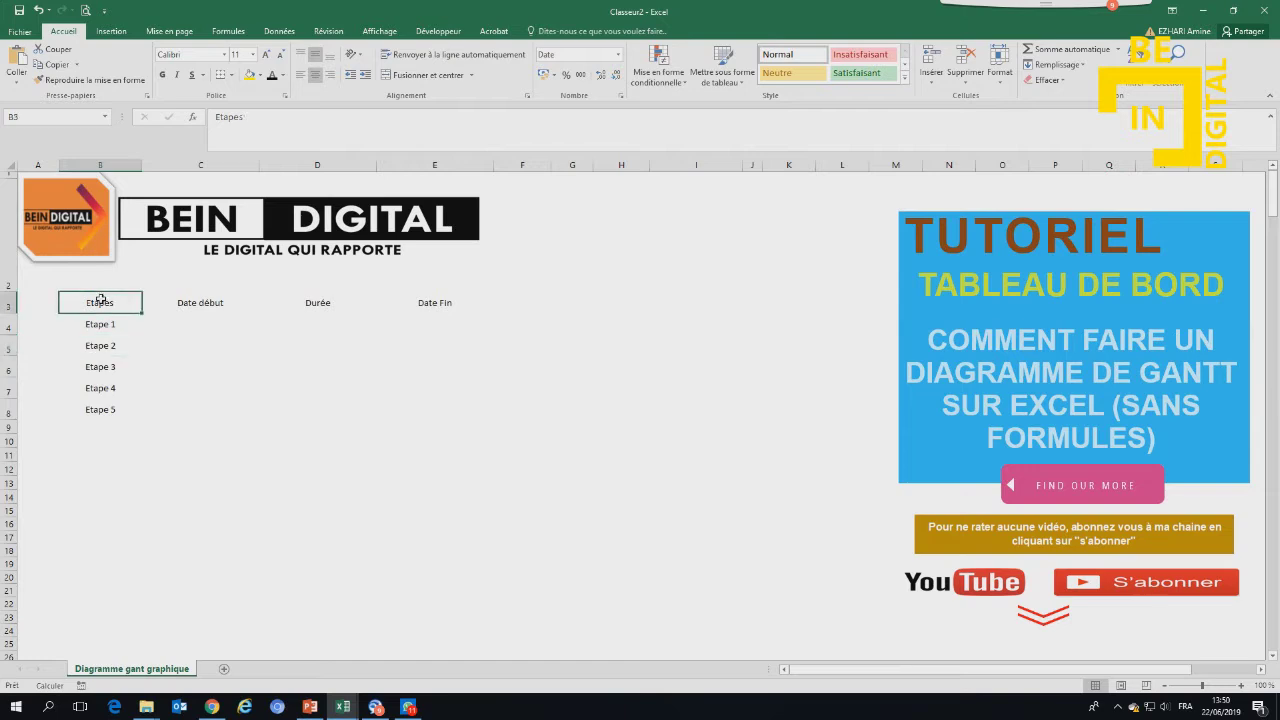
# Convert the range B3:E8 into a table with headers.
pyautogui.moveTo(100, 300); pyautogui.dragTo(436, 402)
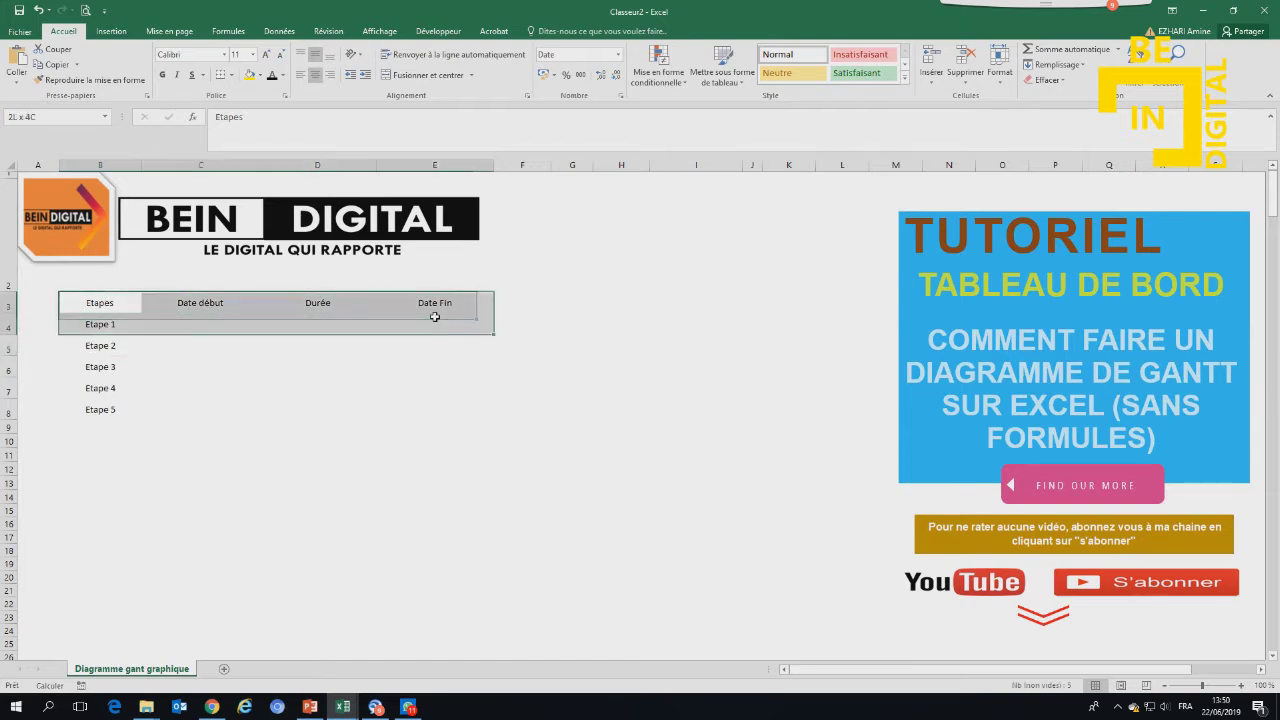
pyautogui.click(111, 31)
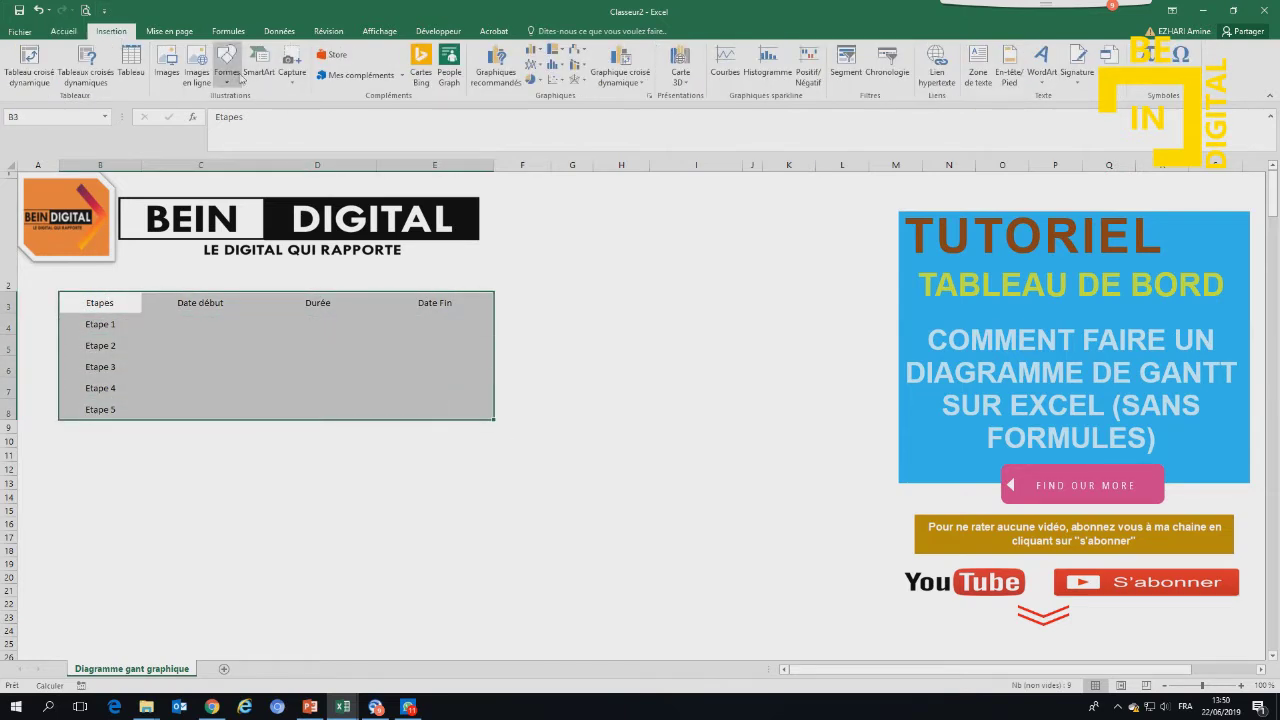
pyautogui.click(130, 72)
pyautogui.click(838, 325)
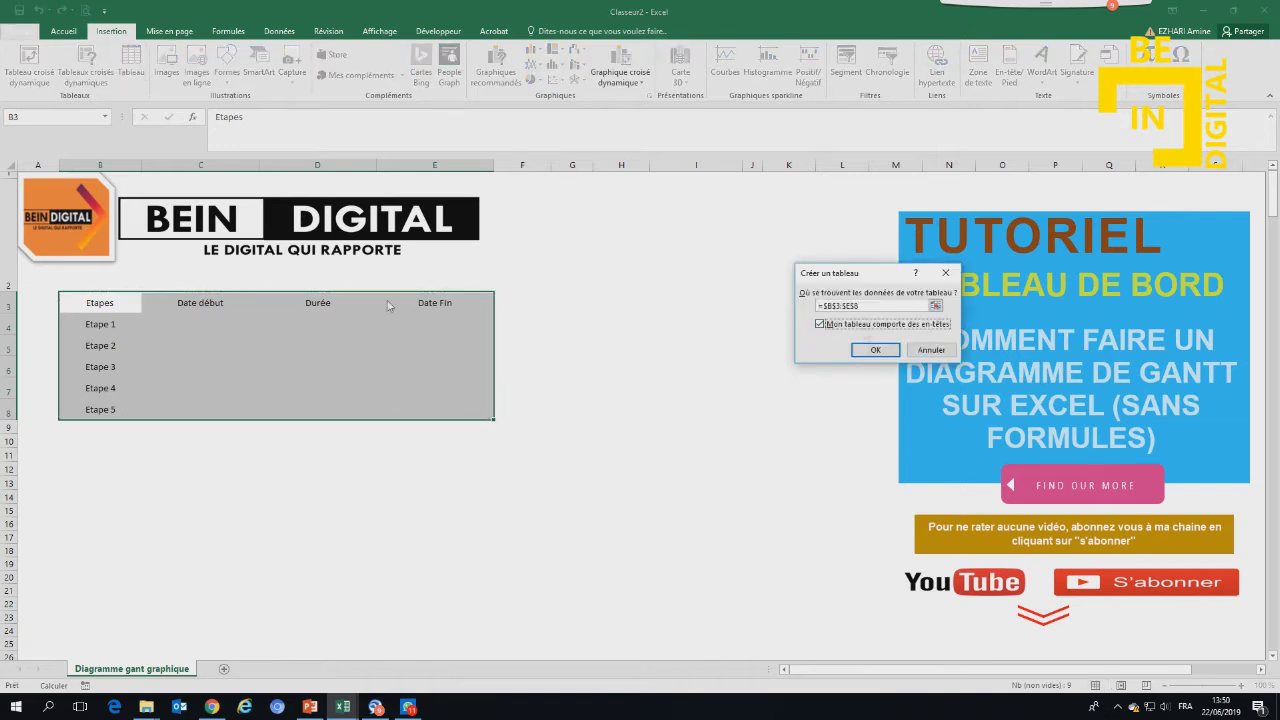
pyautogui.click(875, 349)
pyautogui.click(530, 366)
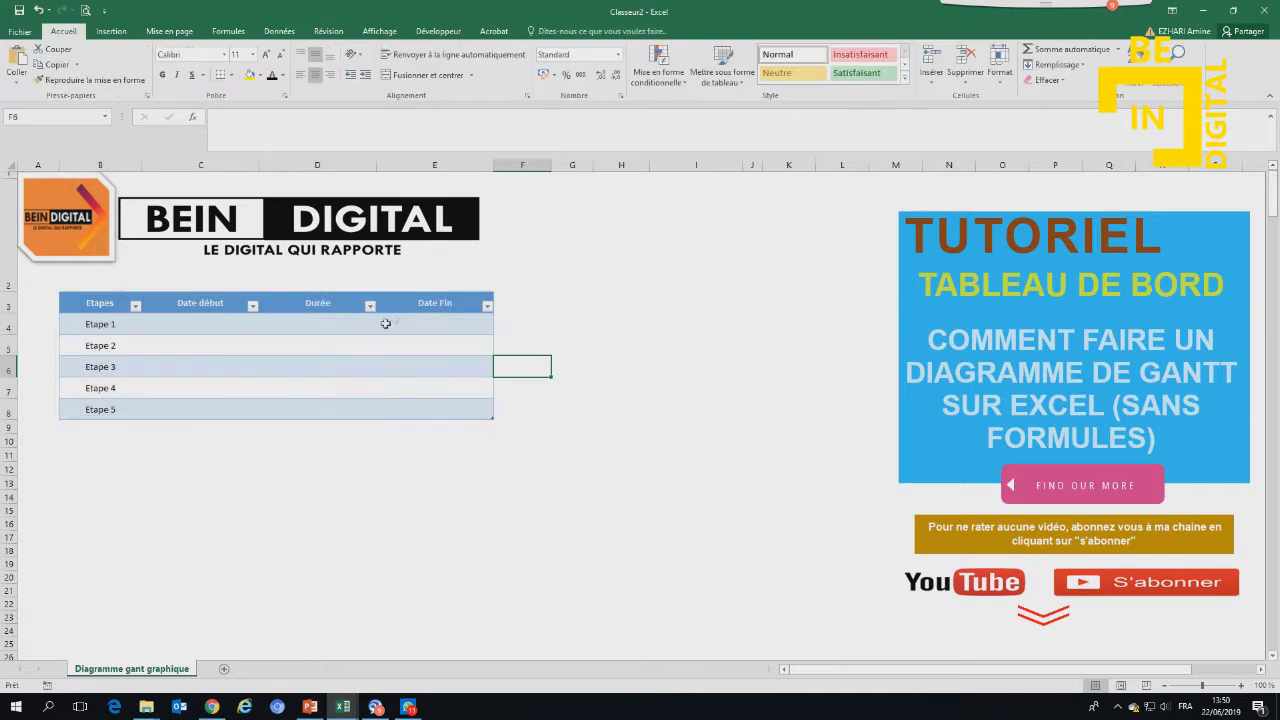
# Apply an orange banded table style to the new table.
pyautogui.click(130, 303)
pyautogui.click(862, 62)
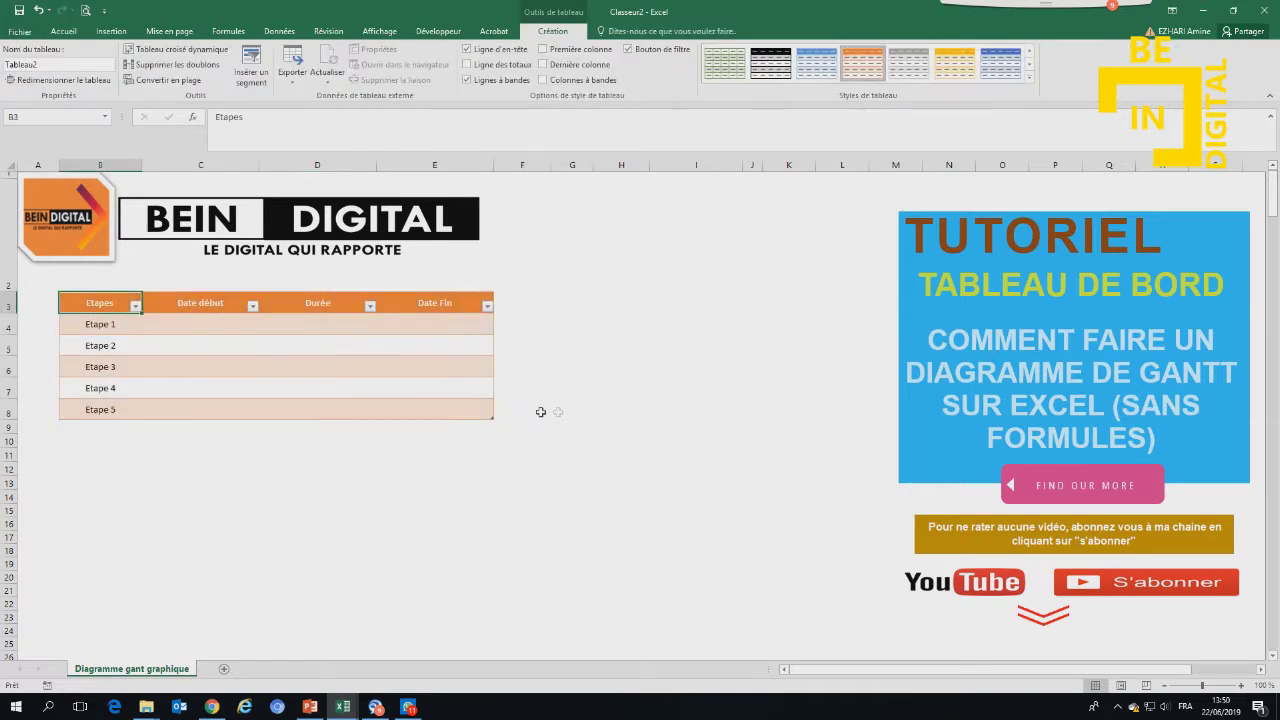
pyautogui.click(575, 406)
pyautogui.click(427, 306)
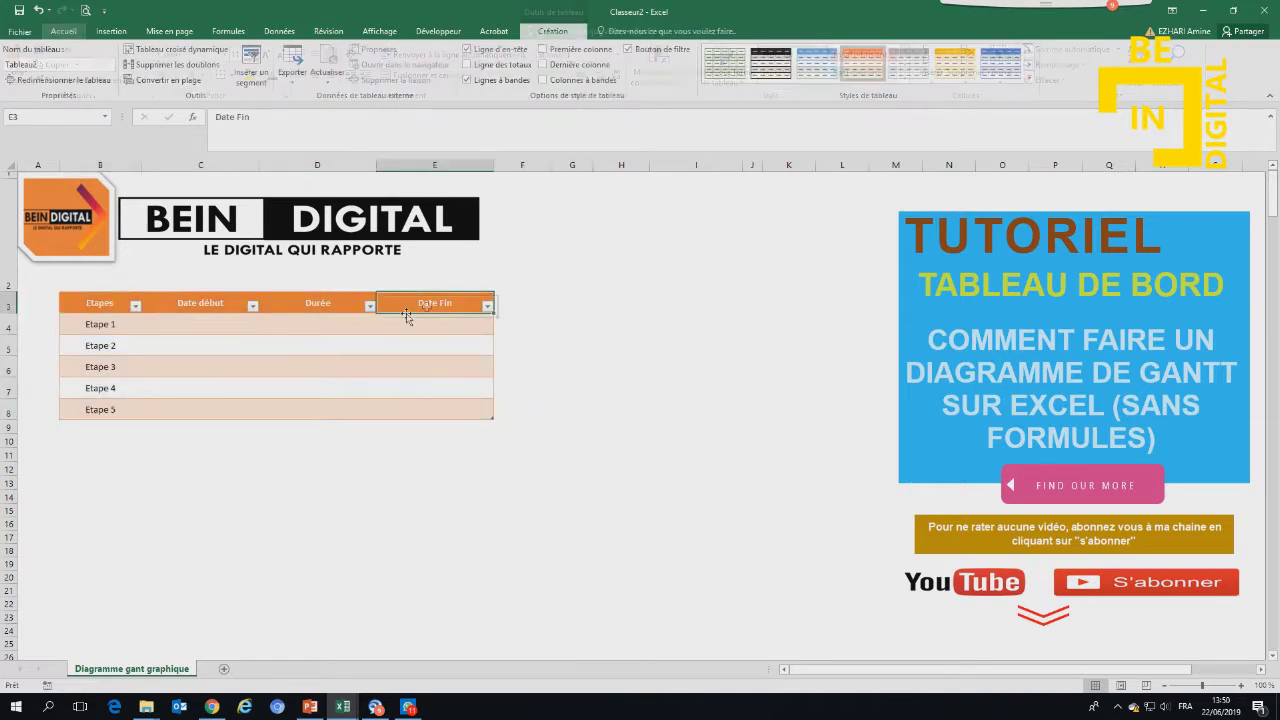
pyautogui.click(190, 311)
pyautogui.click(195, 323)
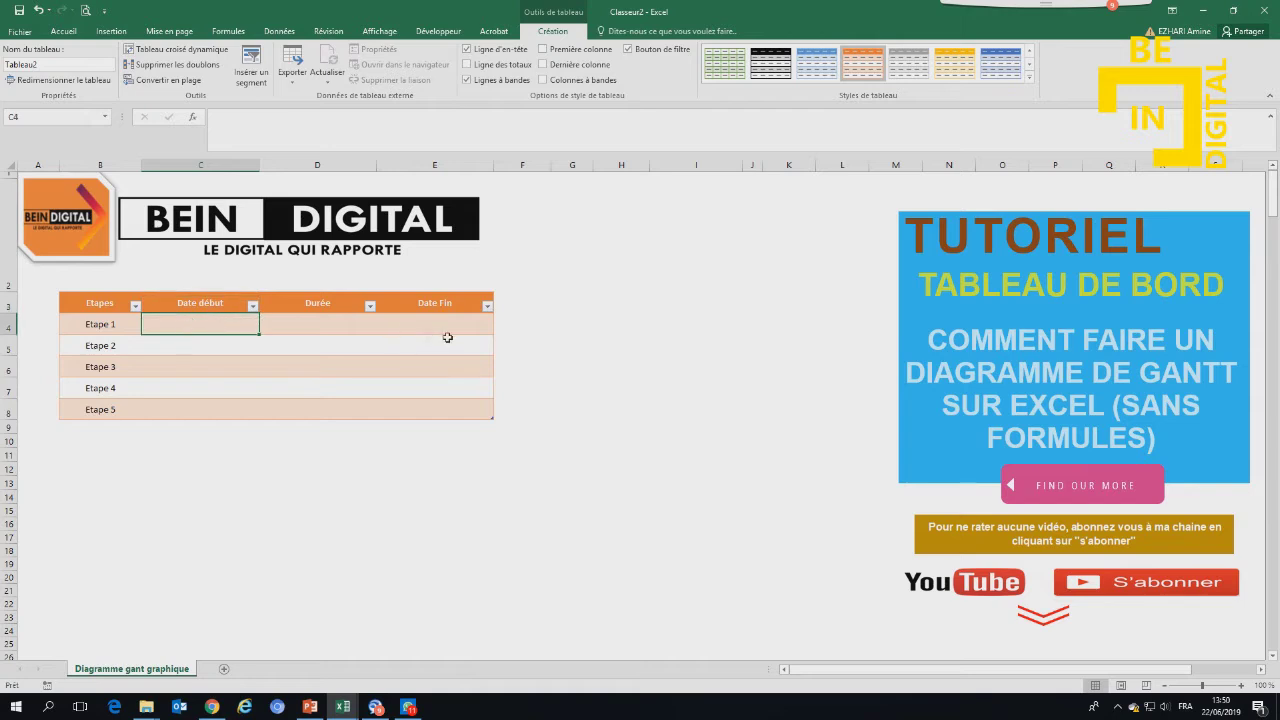
# Enter 22/06/2019 as Etape 1's start date and fill Durée with =ALEA.ENTRE.BORNES(1;40).
pyautogui.write('22/06/19')
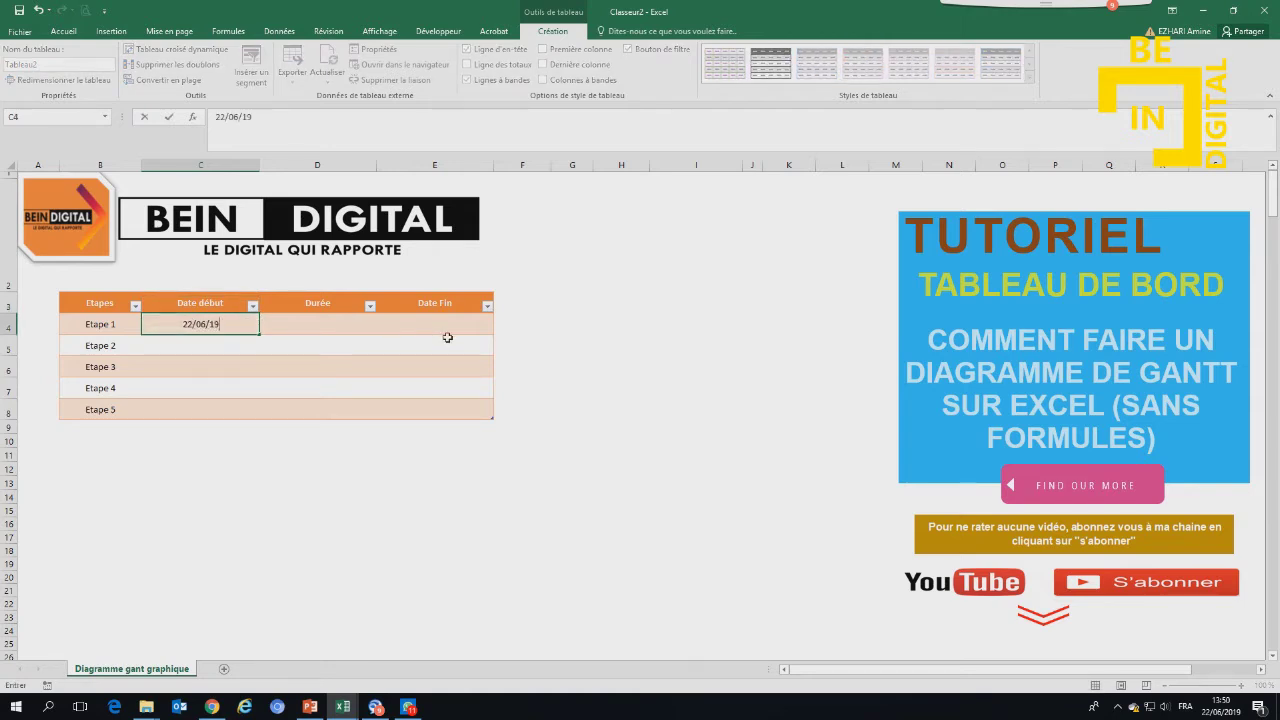
pyautogui.press('Return')
pyautogui.click(326, 322)
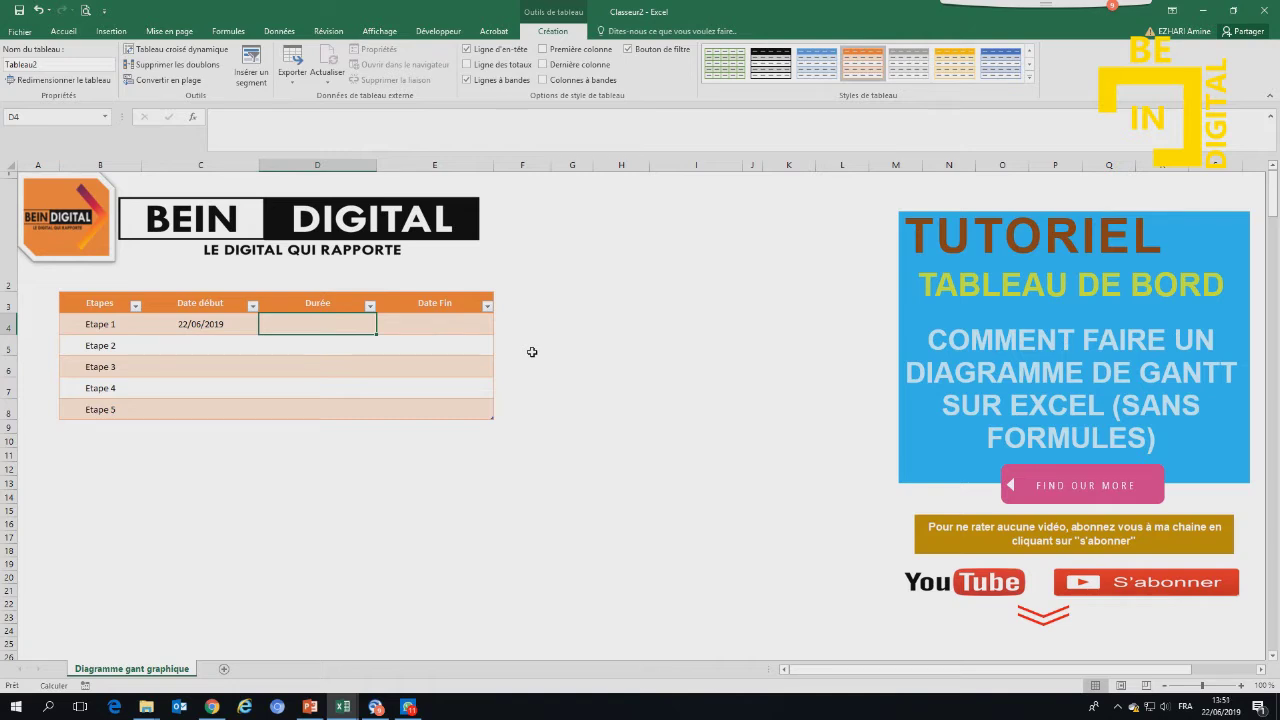
pyautogui.write('=al')
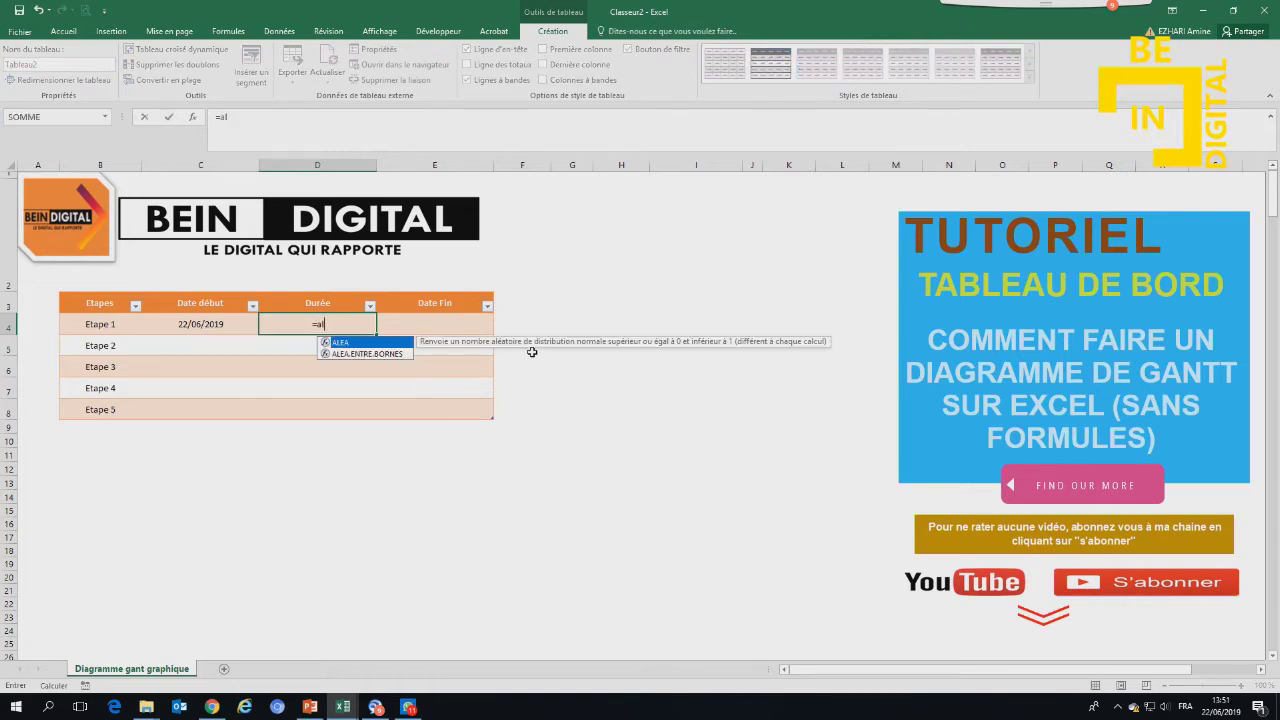
pyautogui.doubleClick(343, 355)
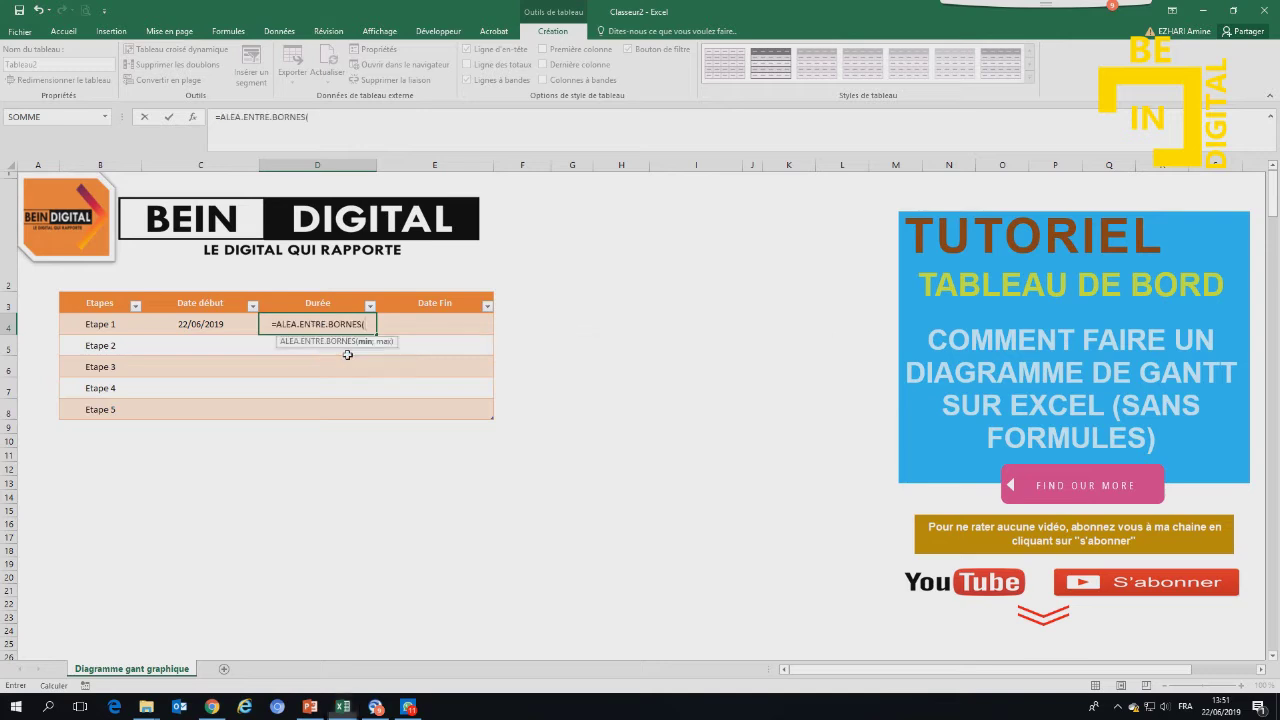
pyautogui.write('1')
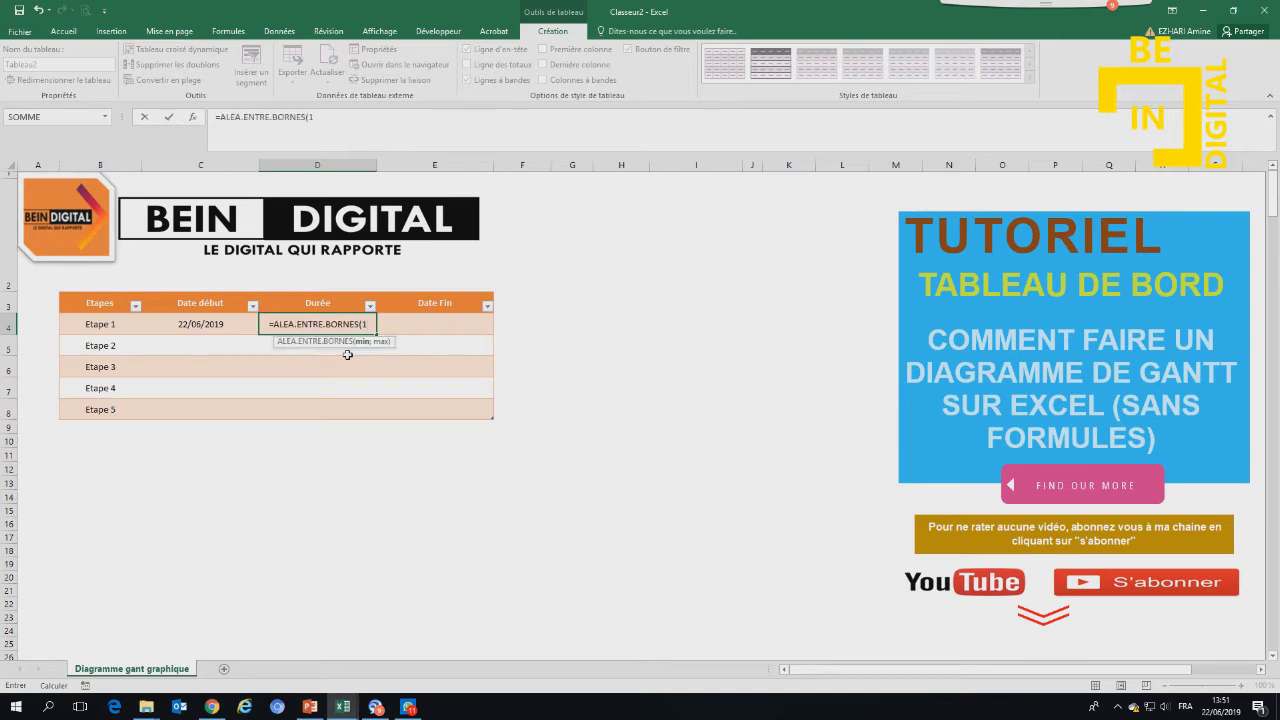
pyautogui.write(';')
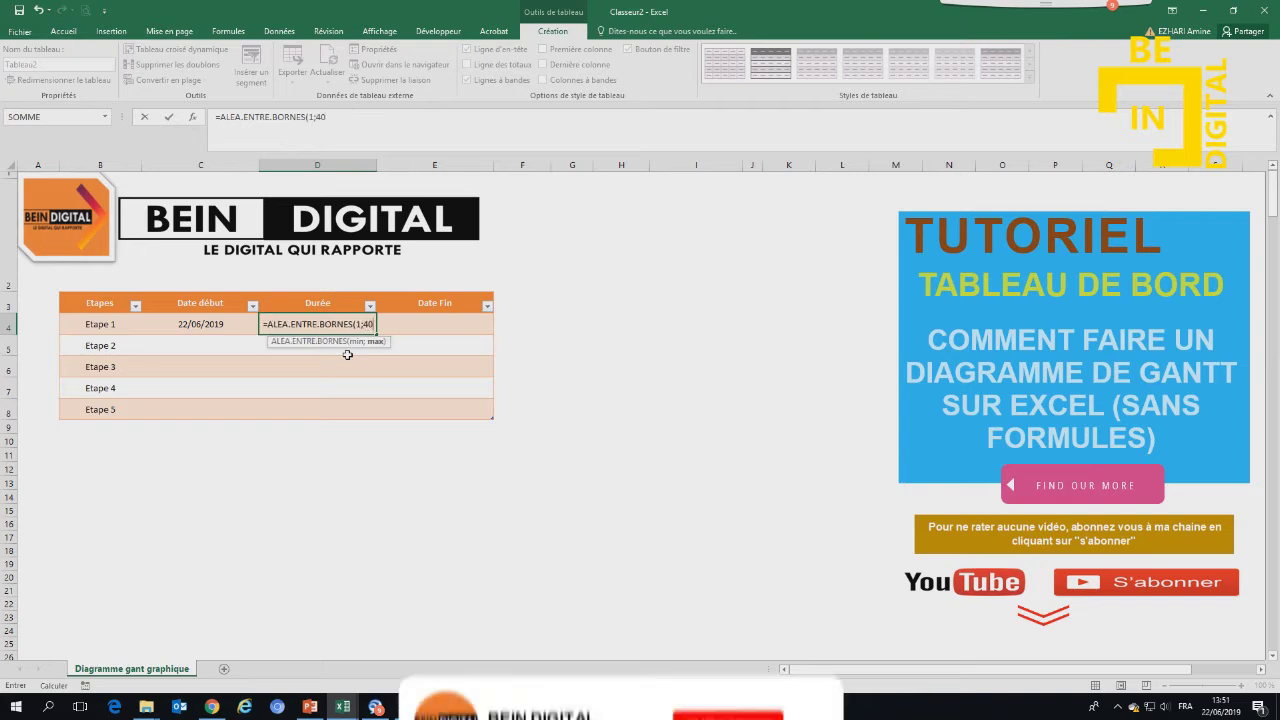
pyautogui.write('40')
pyautogui.press('Return')
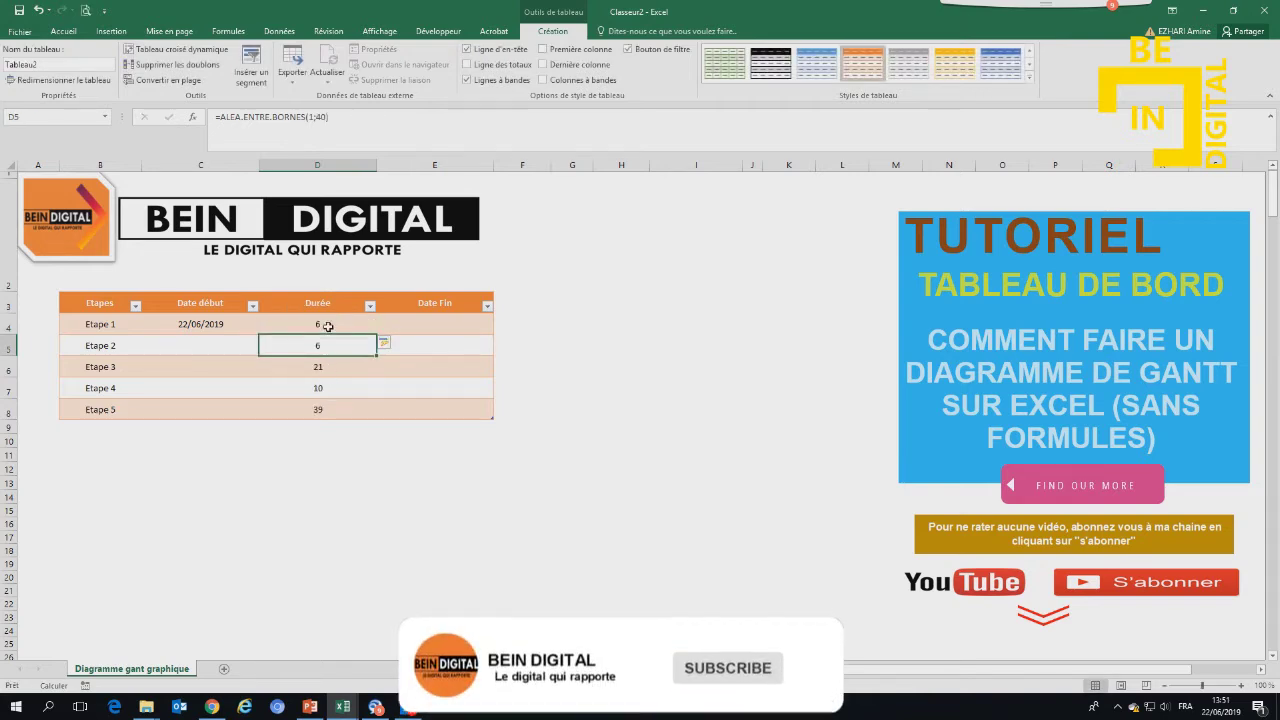
pyautogui.click(329, 325)
pyautogui.click(442, 324)
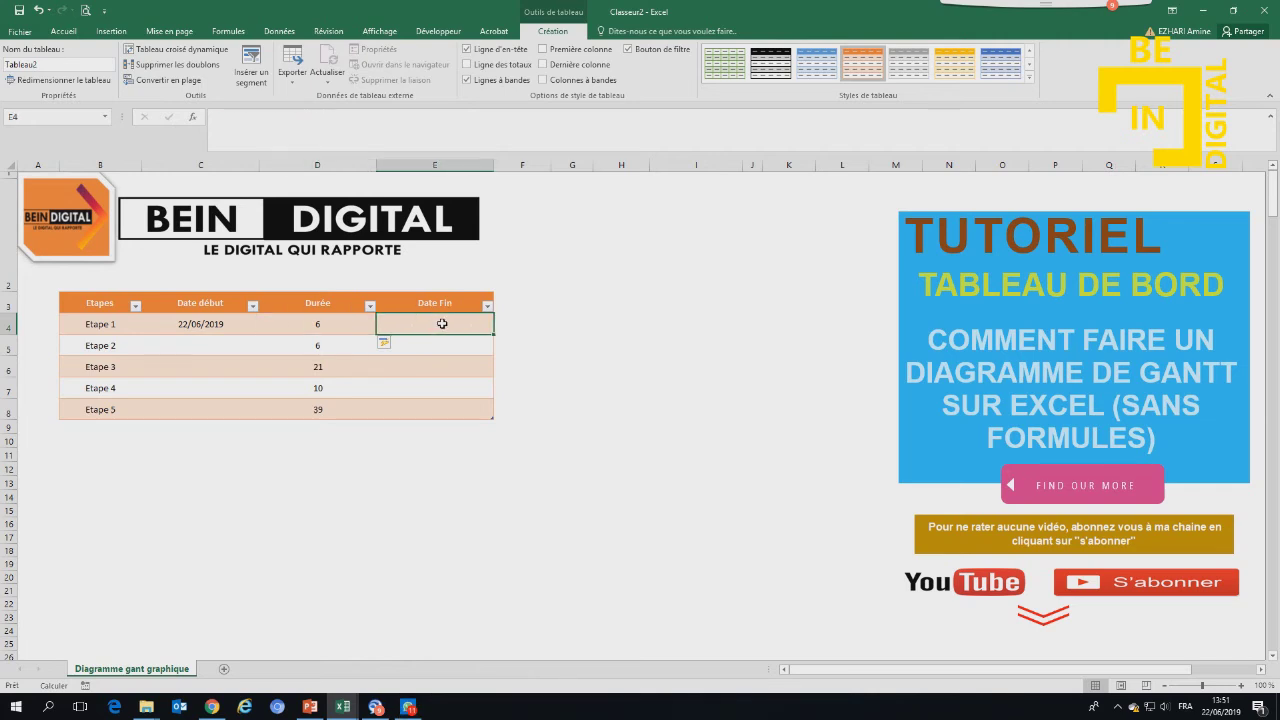
pyautogui.write('=')
pyautogui.click(202, 323)
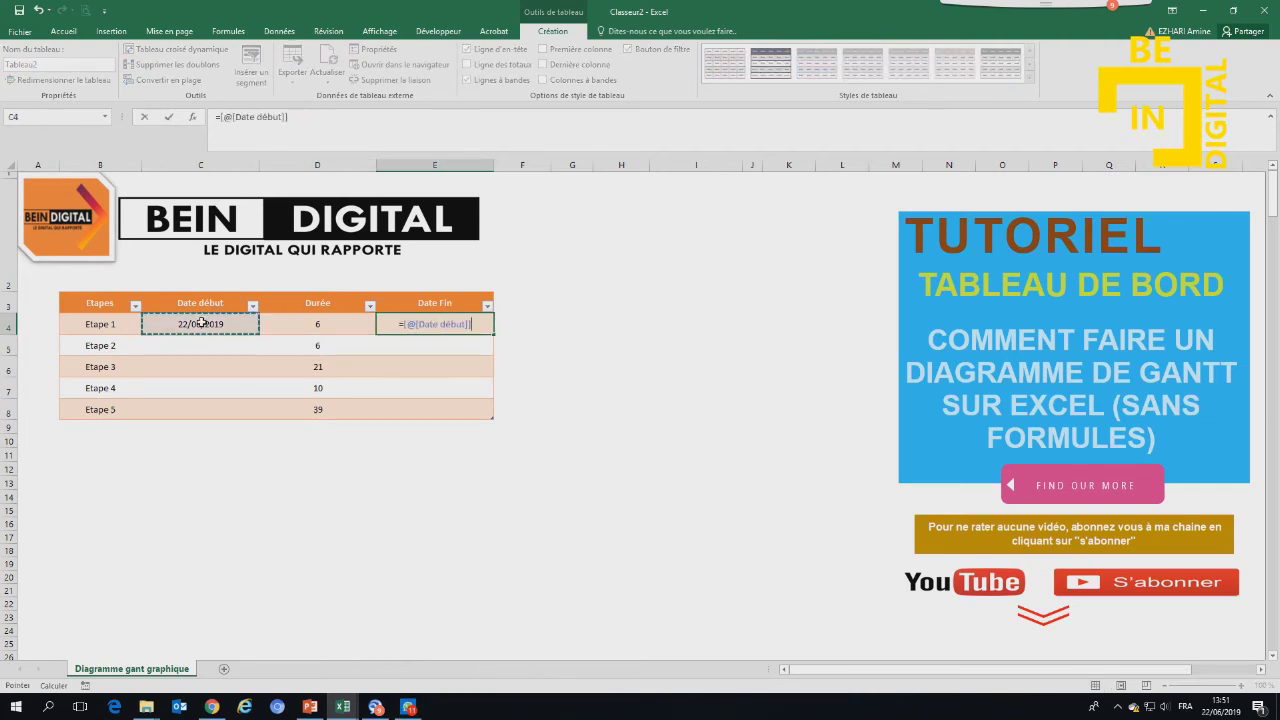
pyautogui.write('+')
pyautogui.click(349, 327)
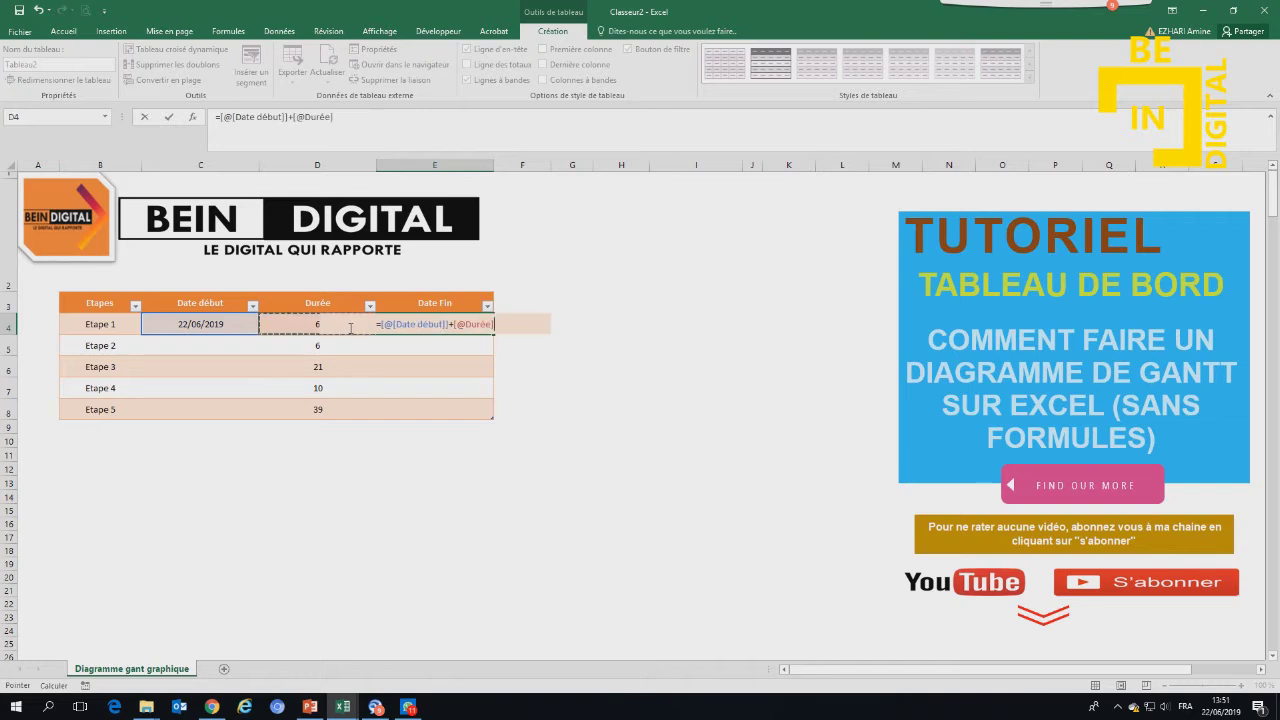
pyautogui.press('Return')
# Make Etape 2 start at =E4 and fill that formula down to Etape 5.
pyautogui.click(193, 345)
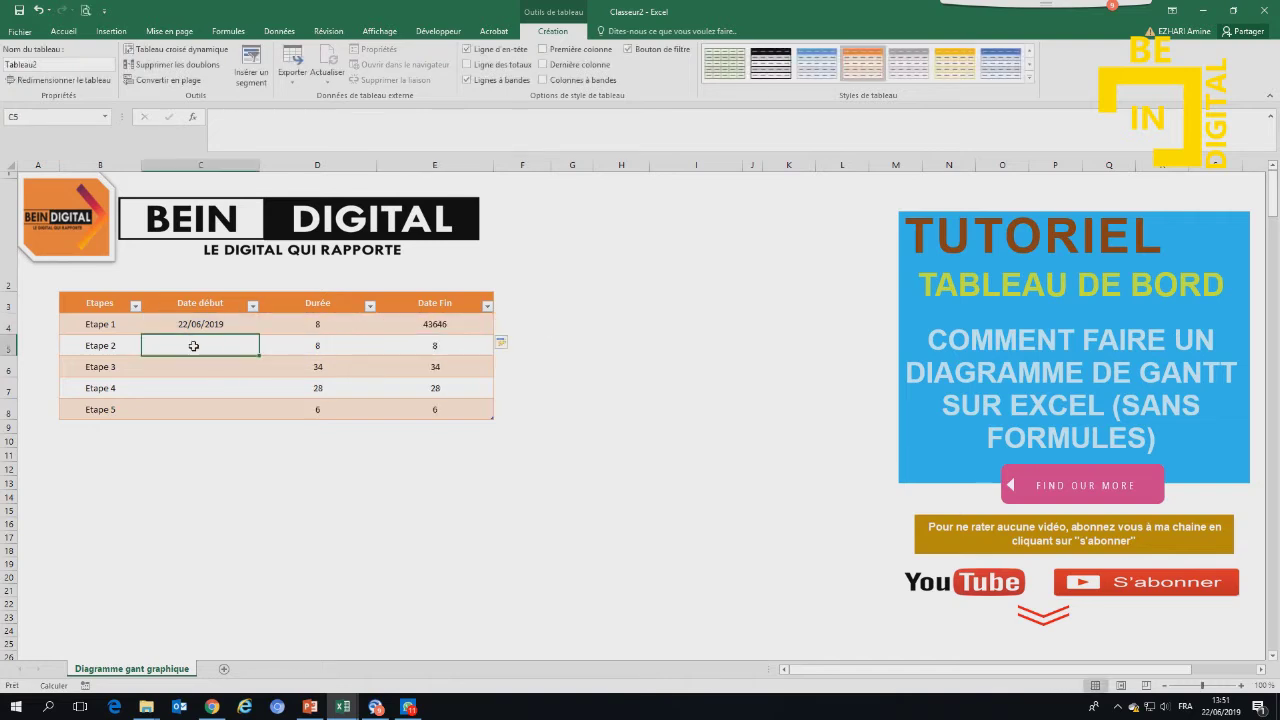
pyautogui.write('=')
pyautogui.click(428, 320)
pyautogui.press('Return')
pyautogui.click(215, 344)
pyautogui.moveTo(259, 356); pyautogui.dragTo(259, 419)
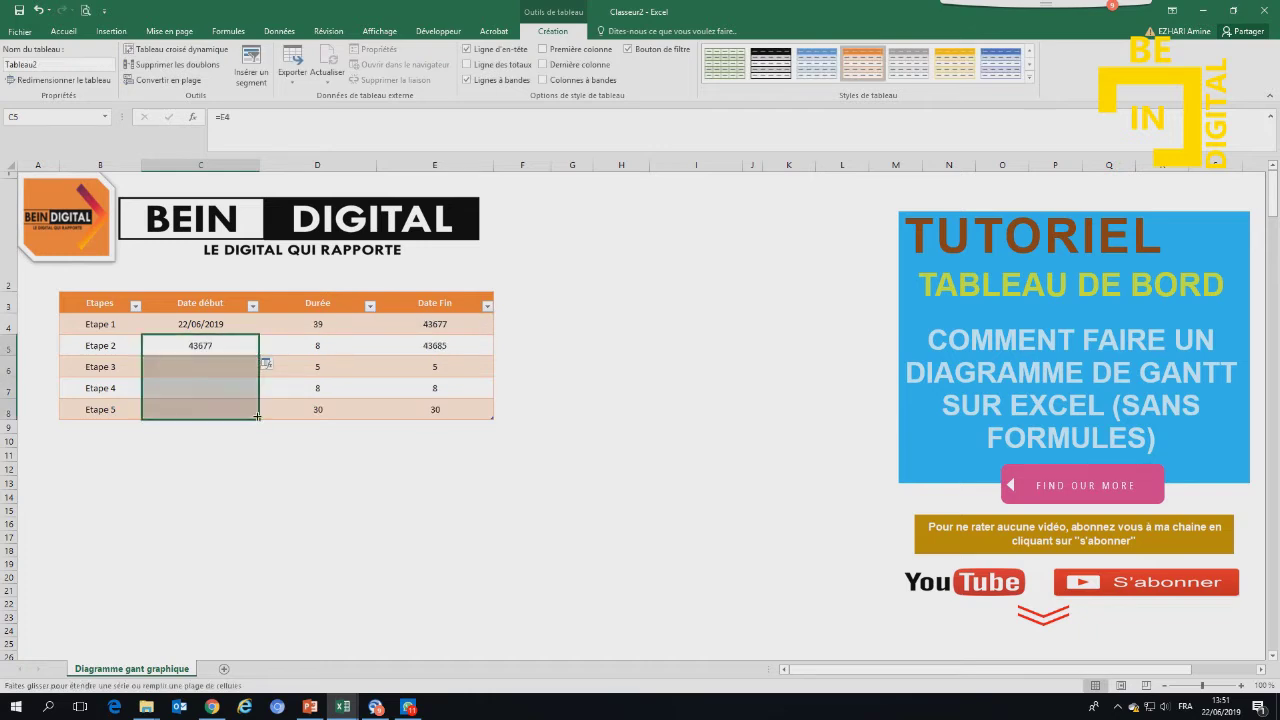
# Copy the Durée values D4:D8 and paste them back as fixed values.
pyautogui.moveTo(203, 328); pyautogui.dragTo(239, 402)
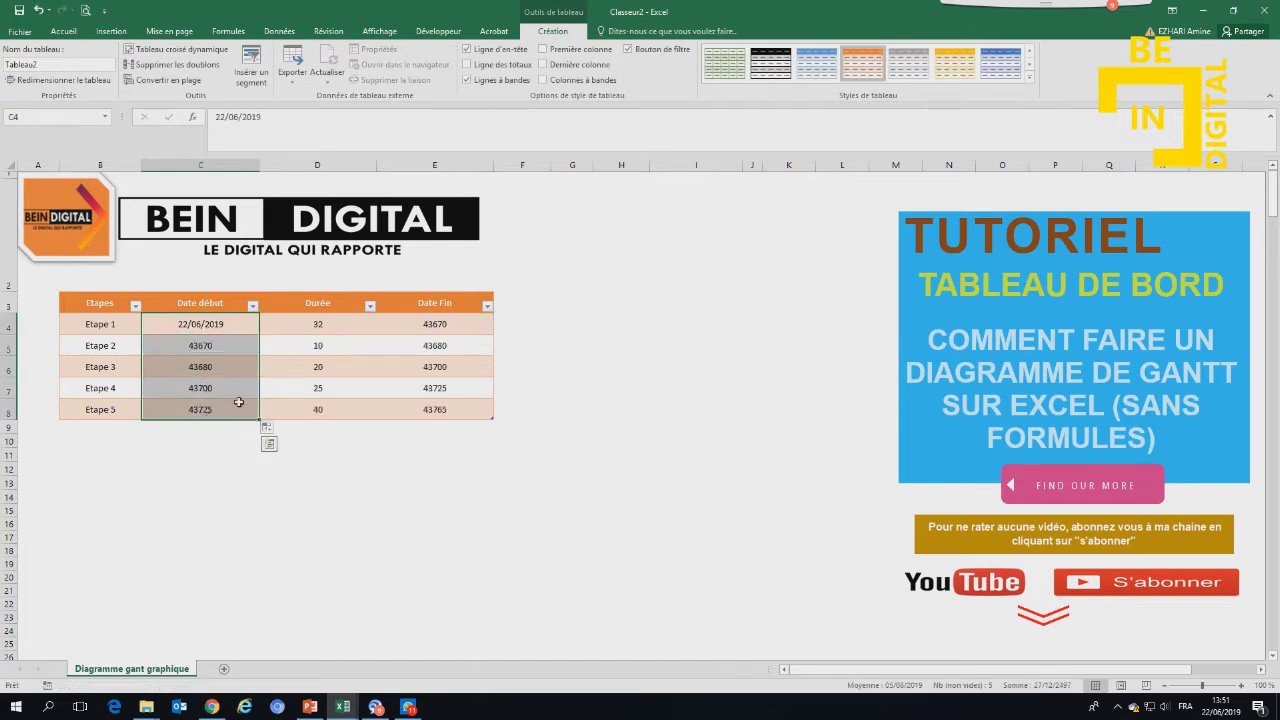
pyautogui.moveTo(317, 324); pyautogui.dragTo(316, 410)
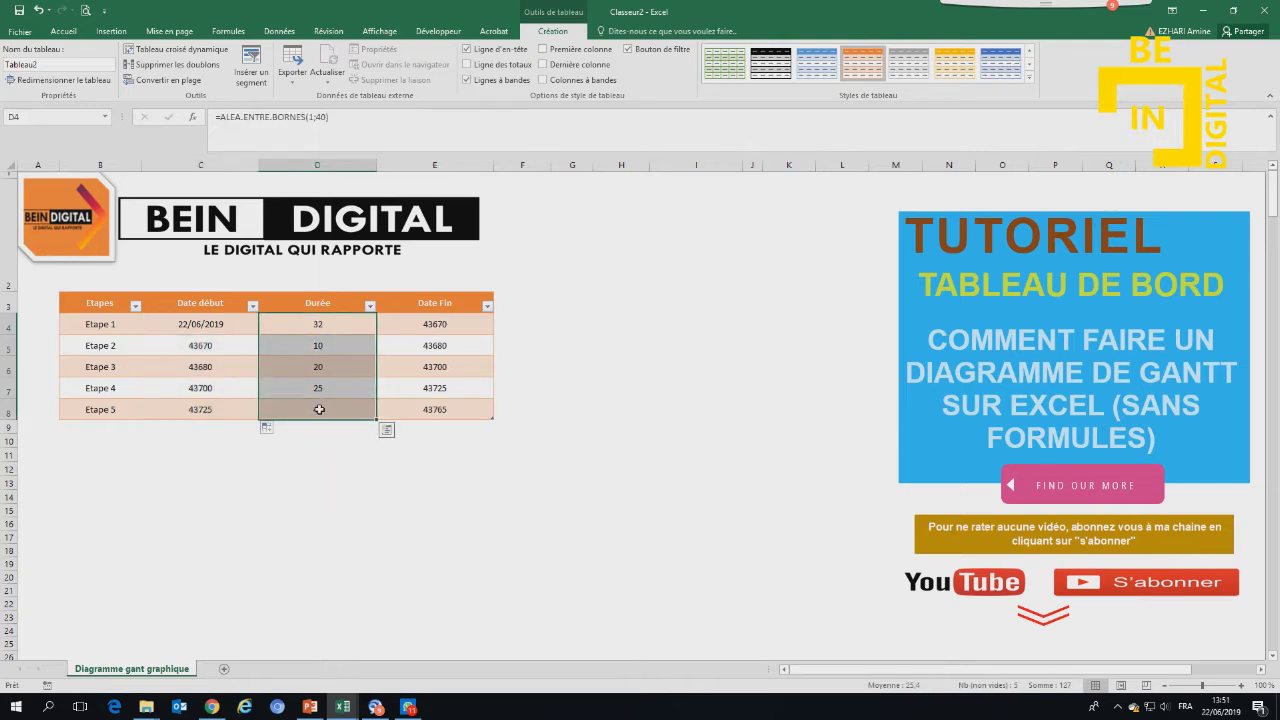
pyautogui.rightClick(316, 412)
pyautogui.click(354, 118)
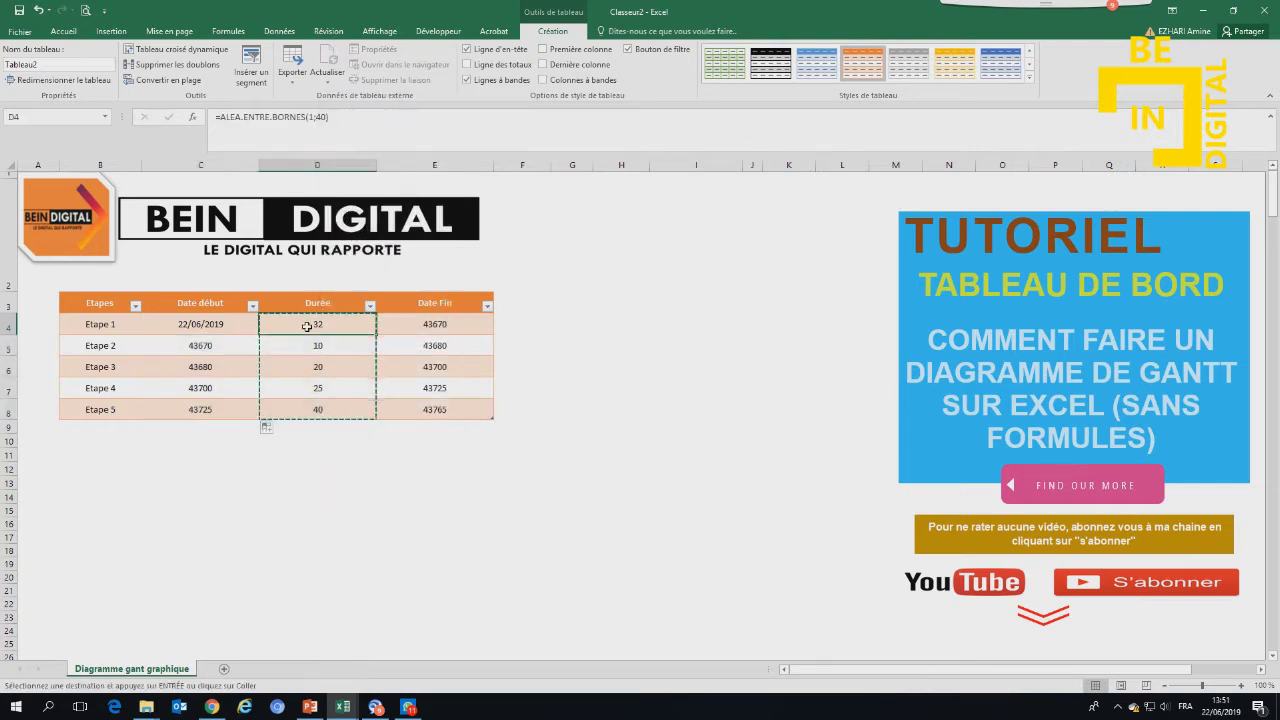
pyautogui.rightClick(309, 325)
pyautogui.click(355, 386)
pyautogui.click(349, 388)
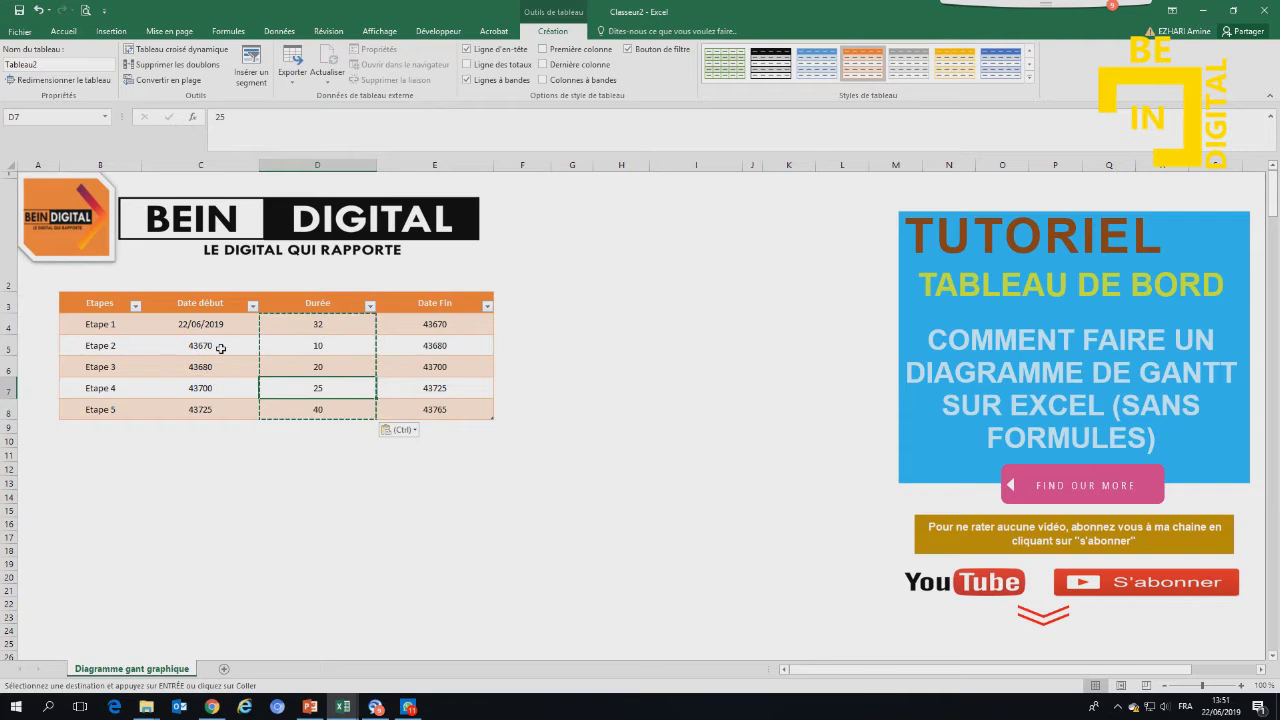
# Select the Date début values C4:C8 for number formatting.
pyautogui.moveTo(212, 324); pyautogui.dragTo(210, 409)
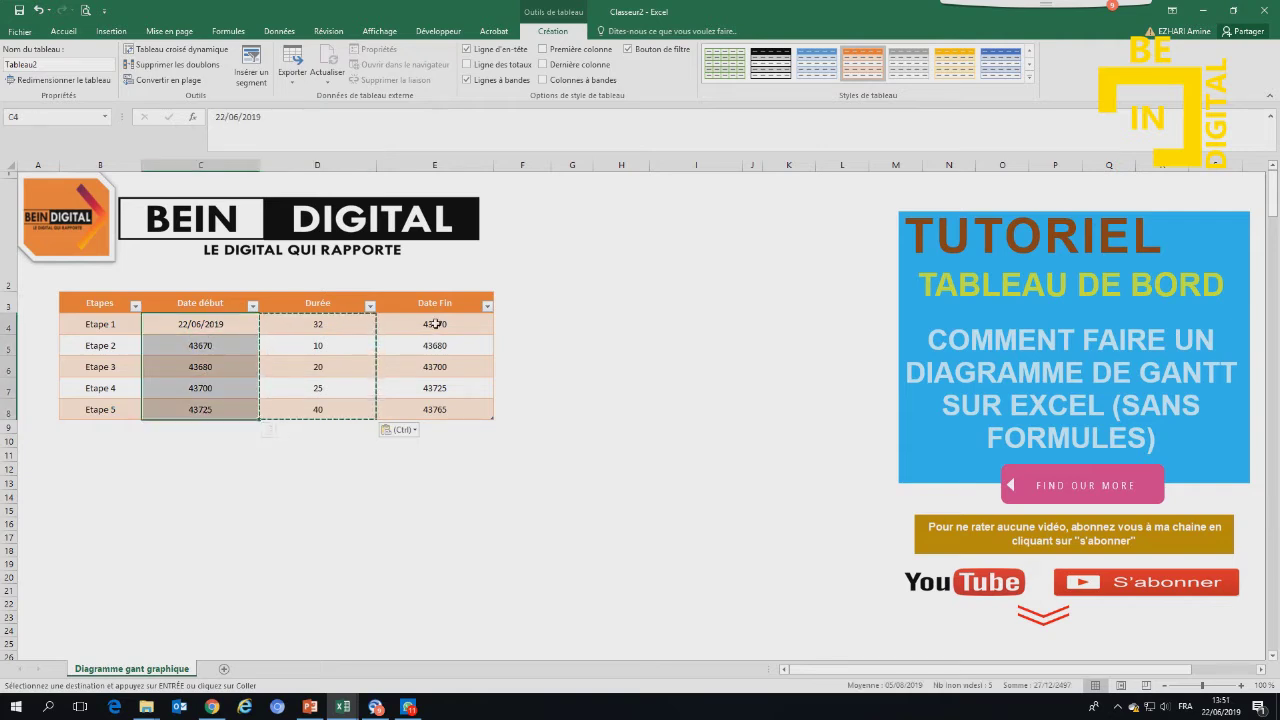
pyautogui.moveTo(434, 324); pyautogui.dragTo(440, 405)
pyautogui.moveTo(212, 324); pyautogui.dragTo(210, 409)
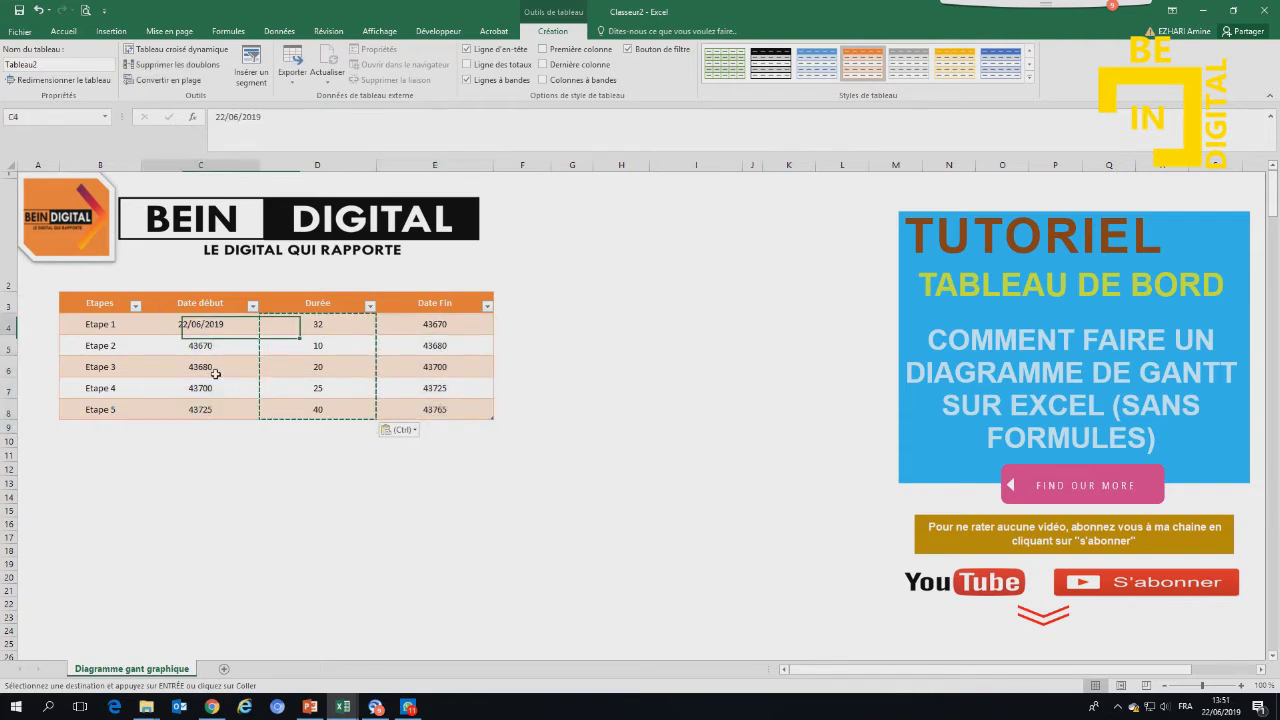
pyautogui.click(63, 31)
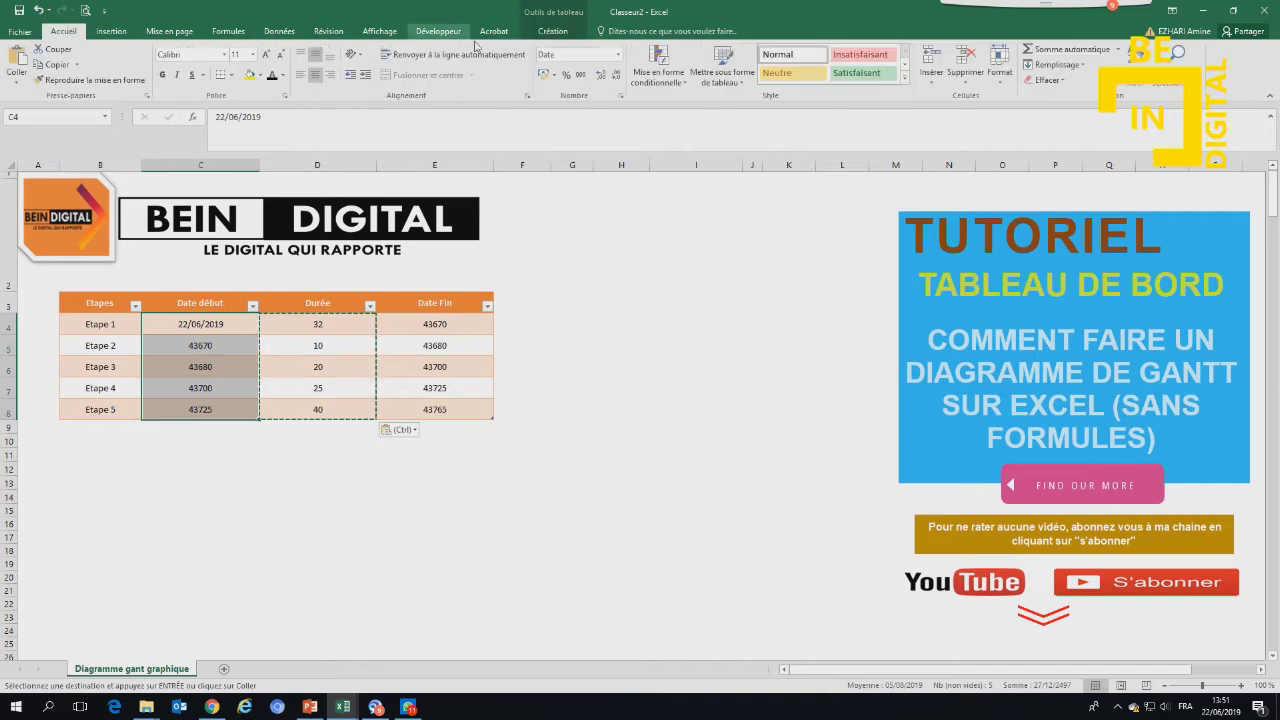
# Apply the Date courte format to the Date début and Date Fin columns.
pyautogui.click(617, 57)
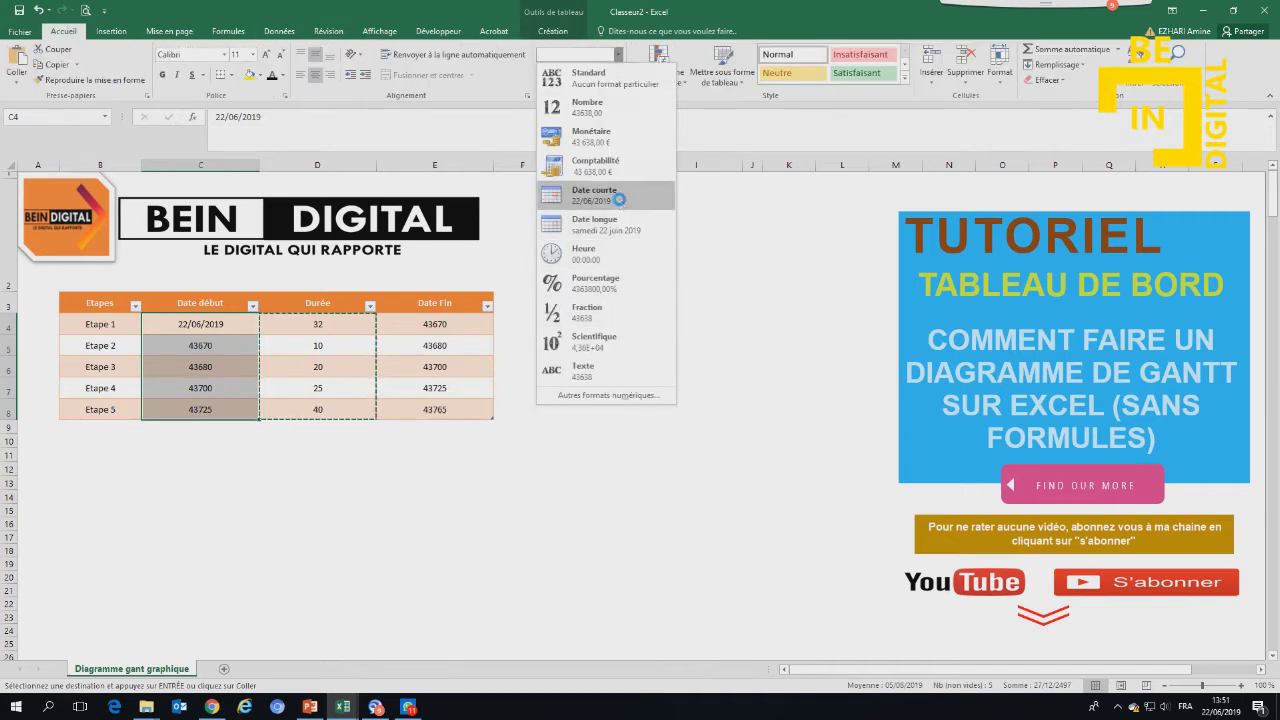
pyautogui.click(619, 197)
pyautogui.moveTo(434, 320); pyautogui.dragTo(434, 410)
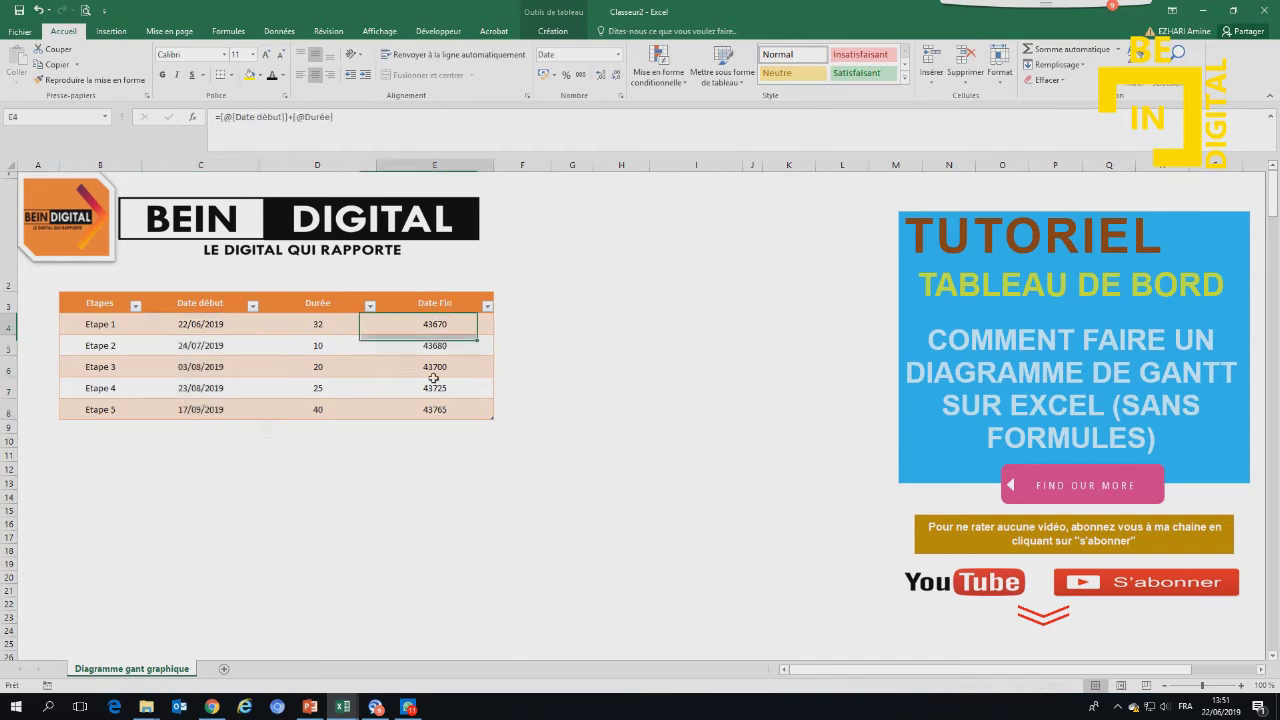
pyautogui.click(619, 55)
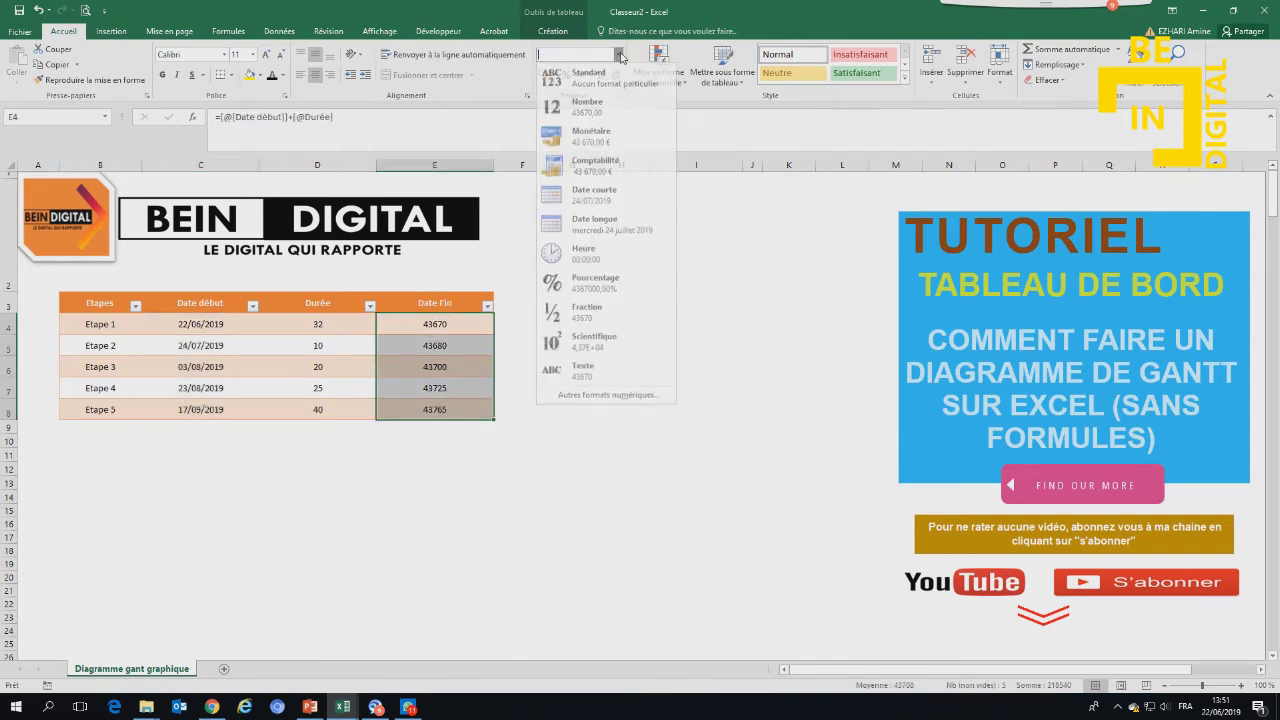
pyautogui.click(594, 194)
pyautogui.click(609, 300)
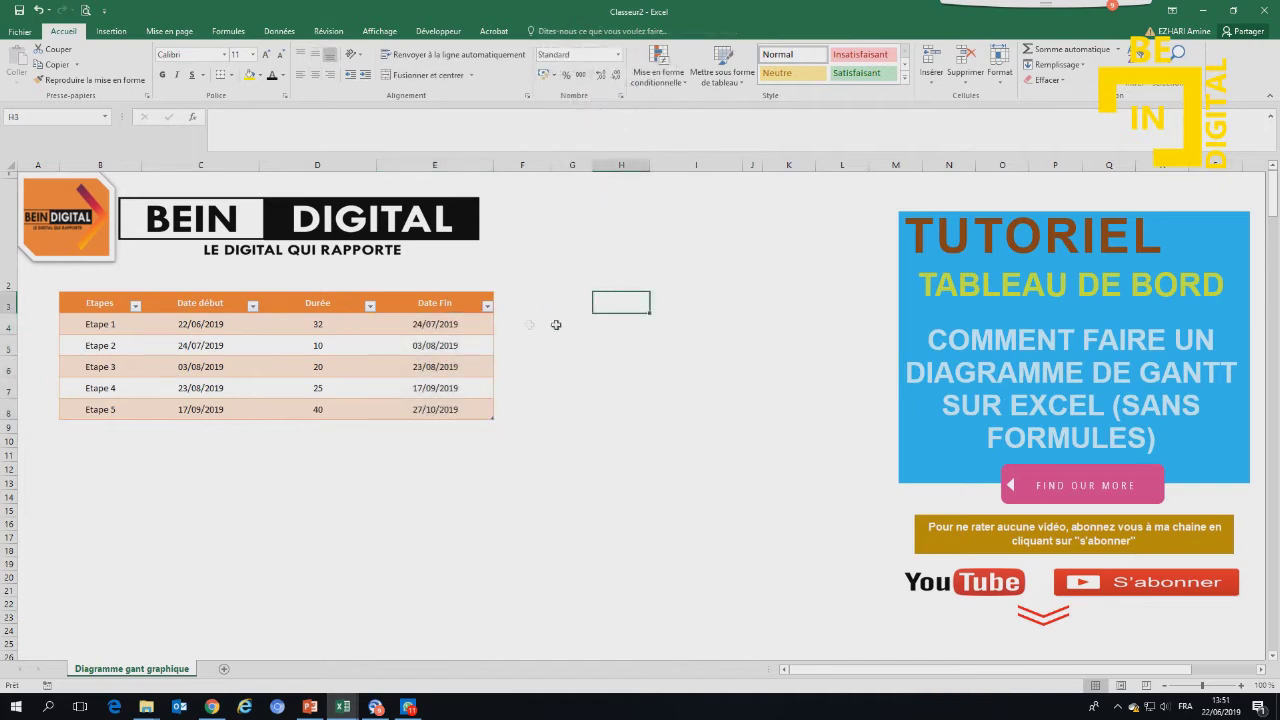
pyautogui.moveTo(95, 303); pyautogui.dragTo(200, 409)
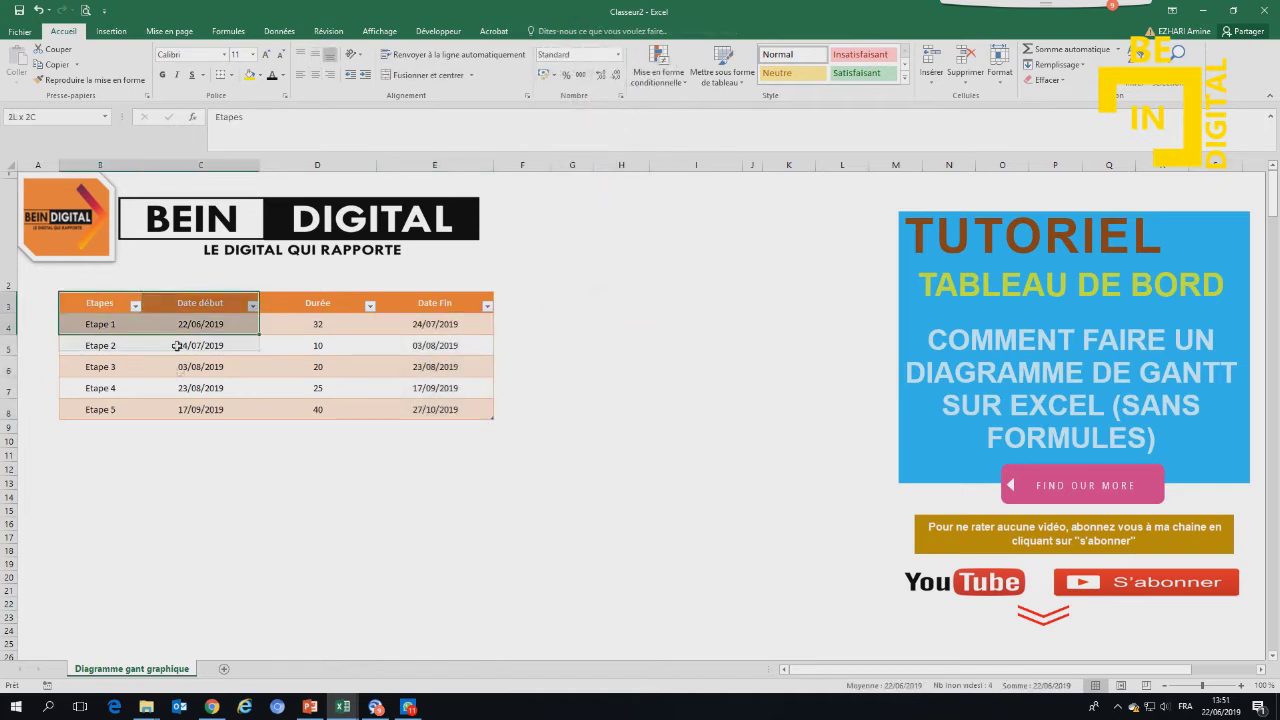
# Insert a stacked bar chart from B3:C8 and place it beside the table.
pyautogui.click(112, 33)
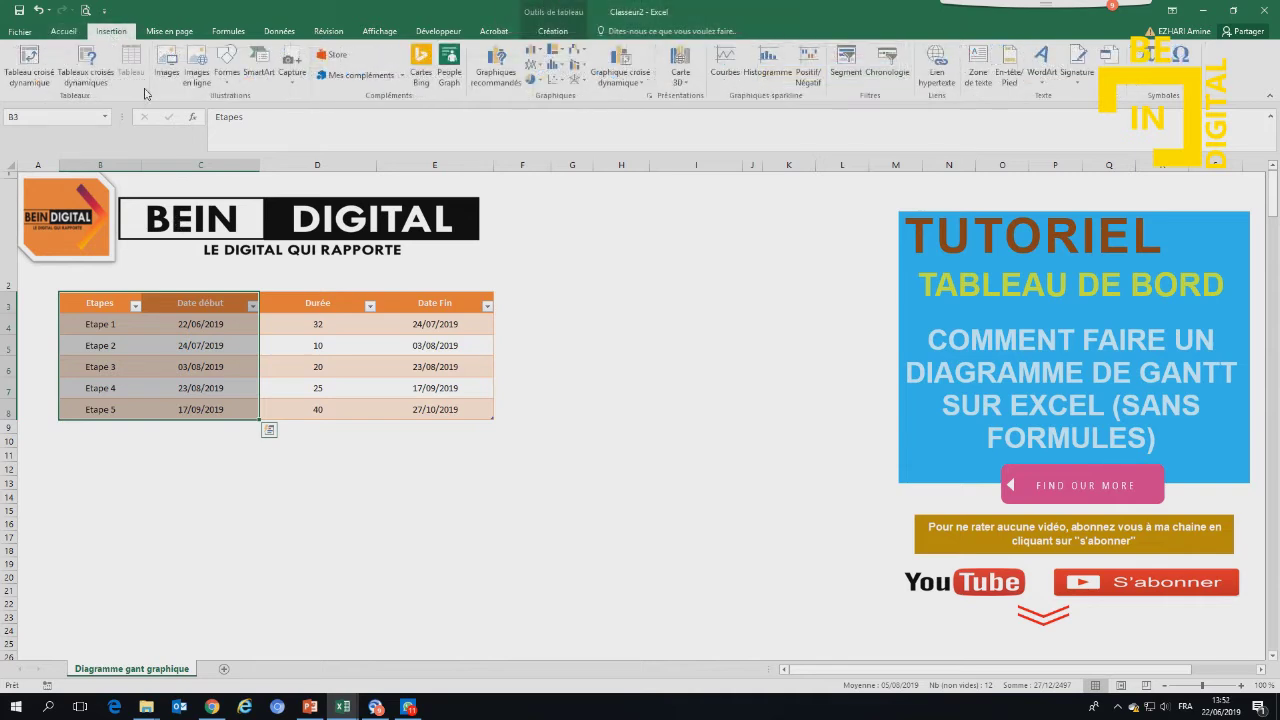
pyautogui.click(505, 73)
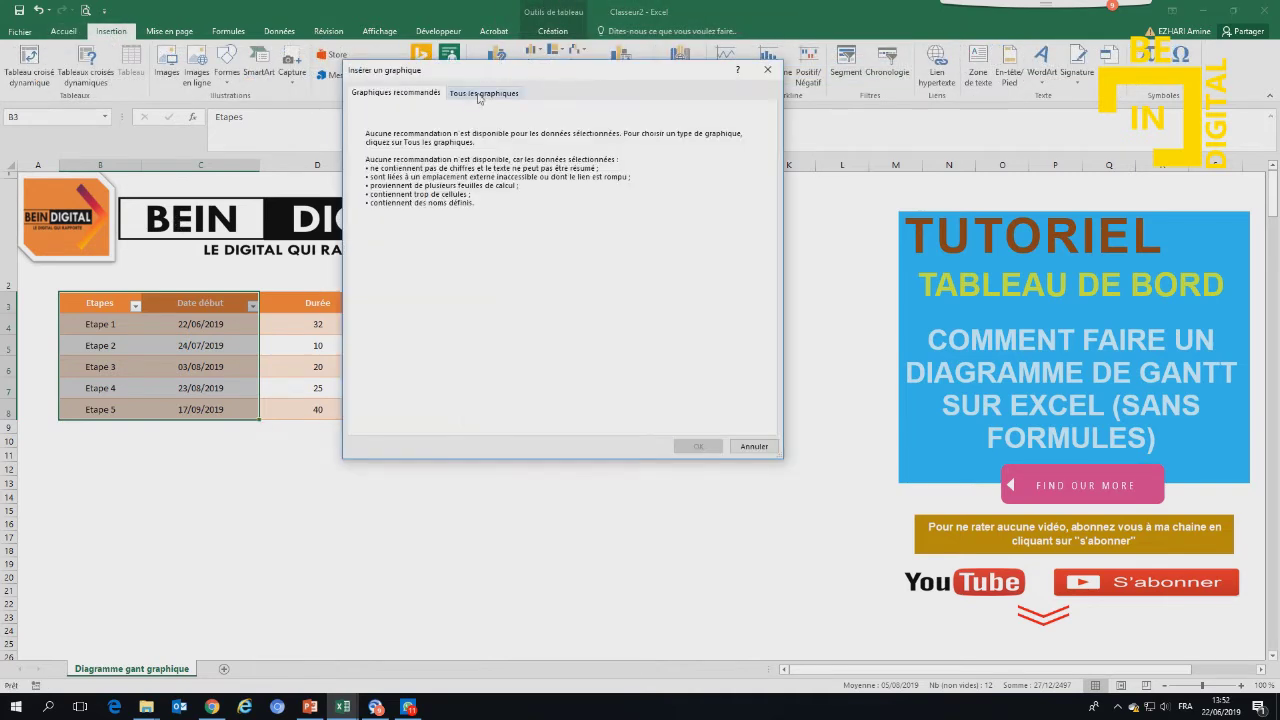
pyautogui.click(480, 94)
pyautogui.click(385, 197)
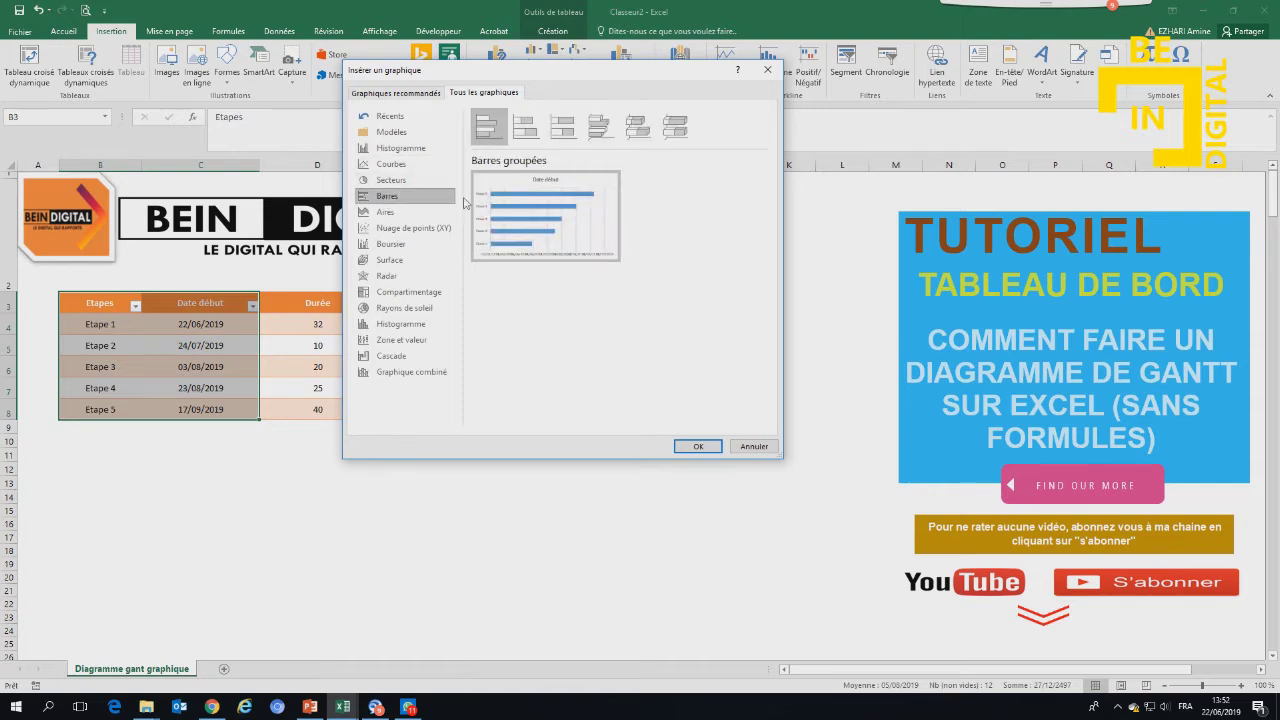
pyautogui.click(526, 134)
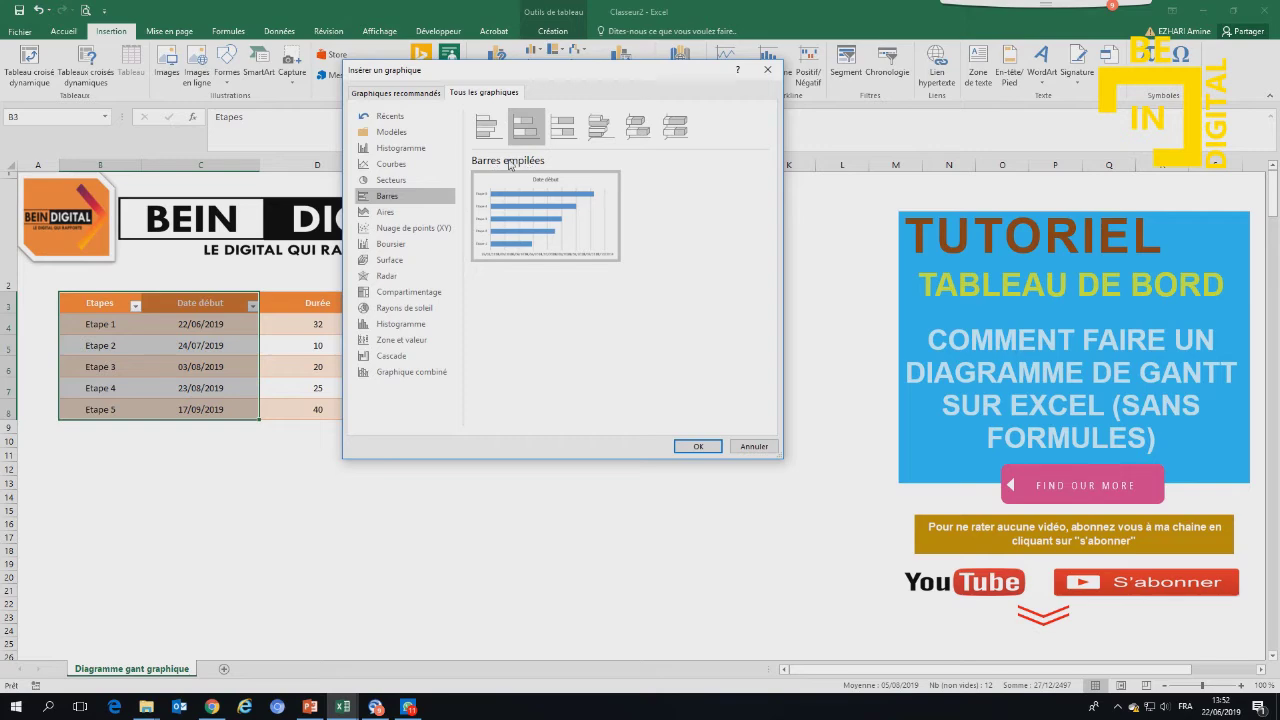
pyautogui.click(695, 447)
pyautogui.moveTo(622, 322)
pyautogui.mouseDown()
pyautogui.moveTo(617, 400)
pyautogui.moveTo(637, 283)
pyautogui.mouseUp()
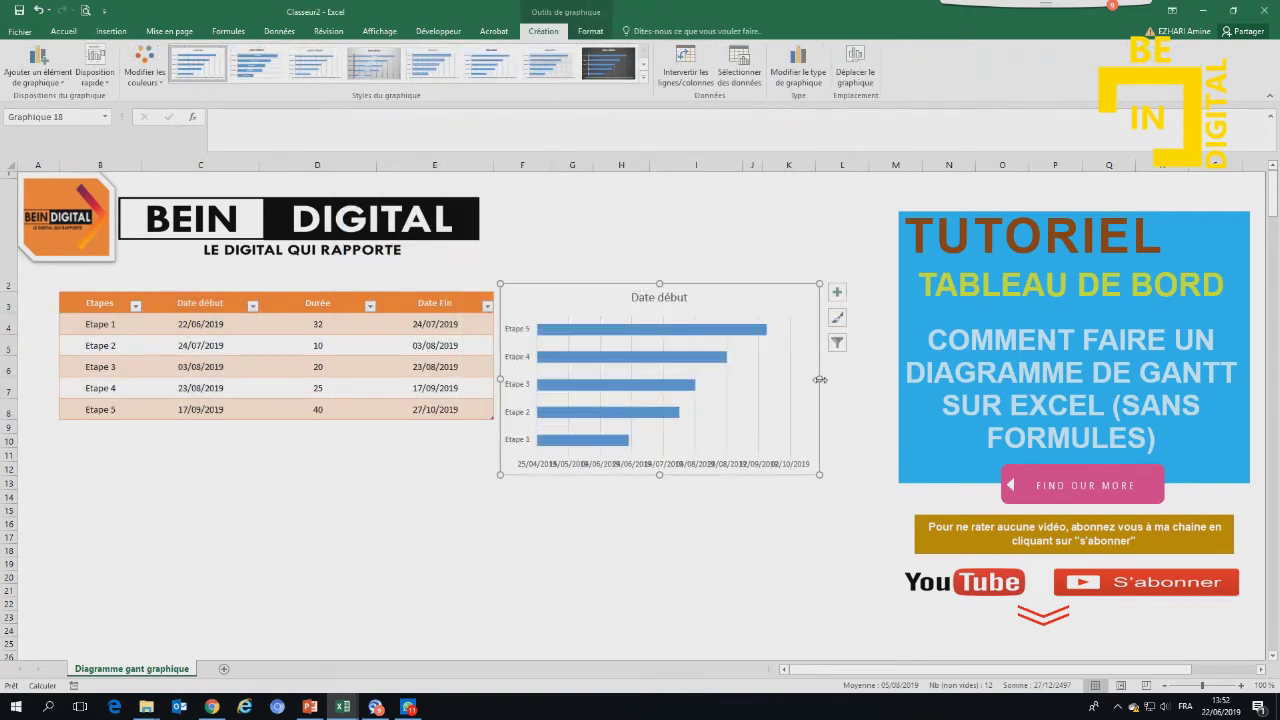
# Narrow columns C–E and enlarge the chart wider and taller.
pyautogui.moveTo(440, 164); pyautogui.dragTo(221, 168)
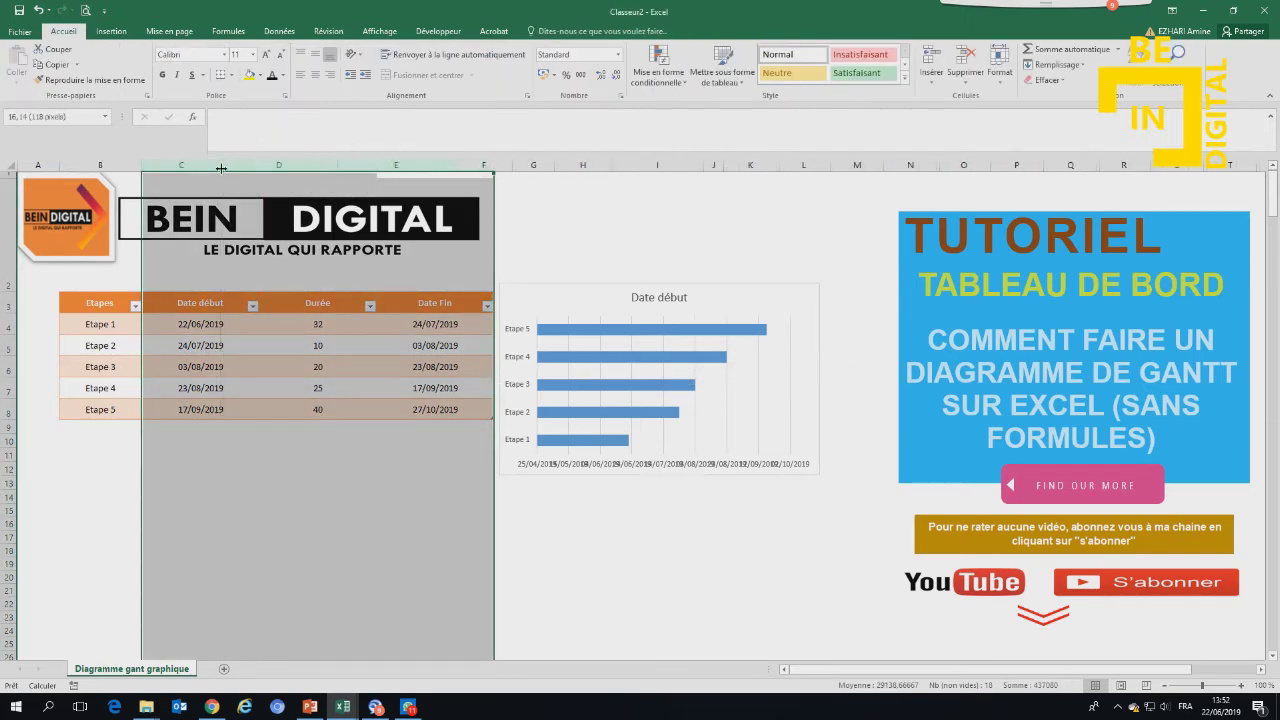
pyautogui.click(692, 383)
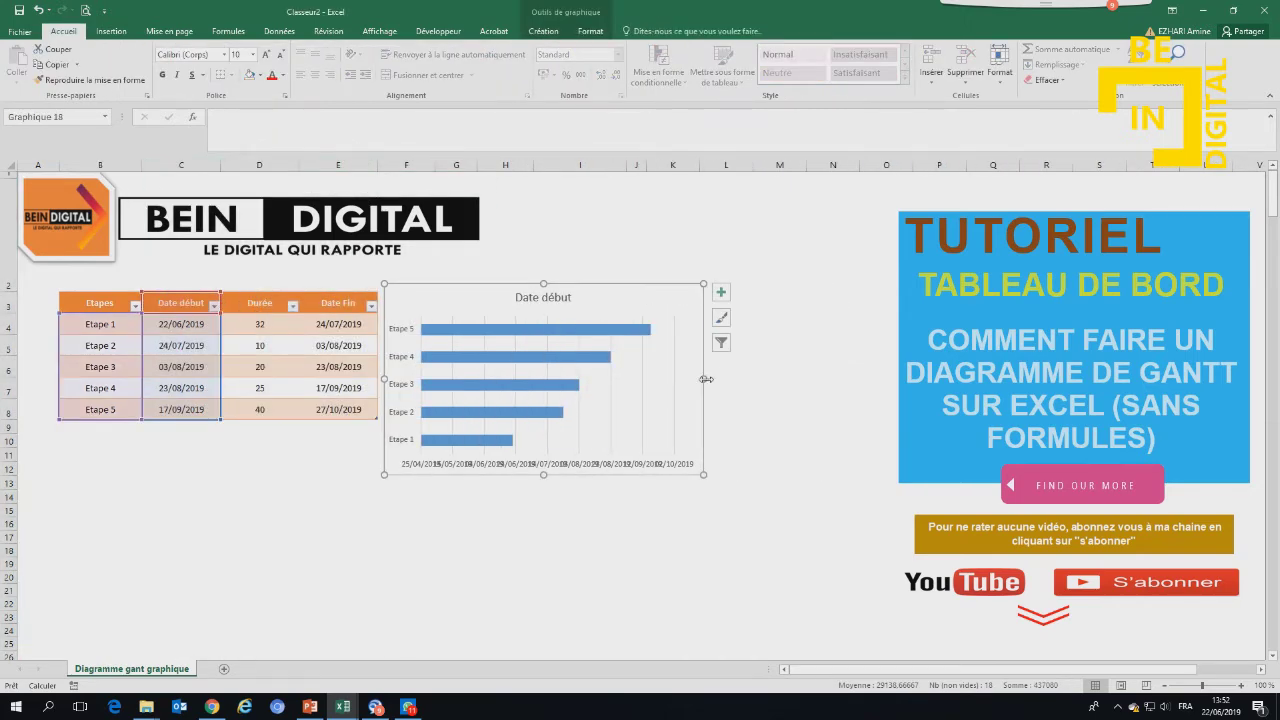
pyautogui.moveTo(703, 379); pyautogui.dragTo(854, 378)
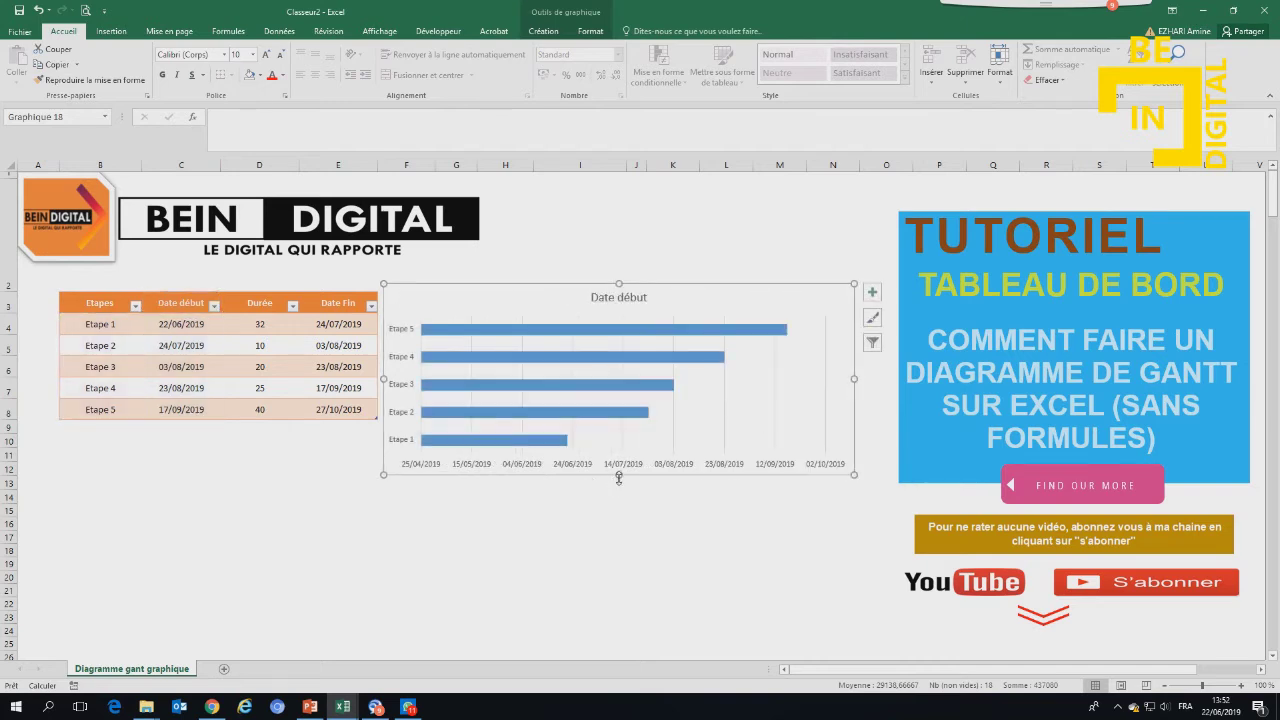
pyautogui.moveTo(618, 478); pyautogui.dragTo(618, 592)
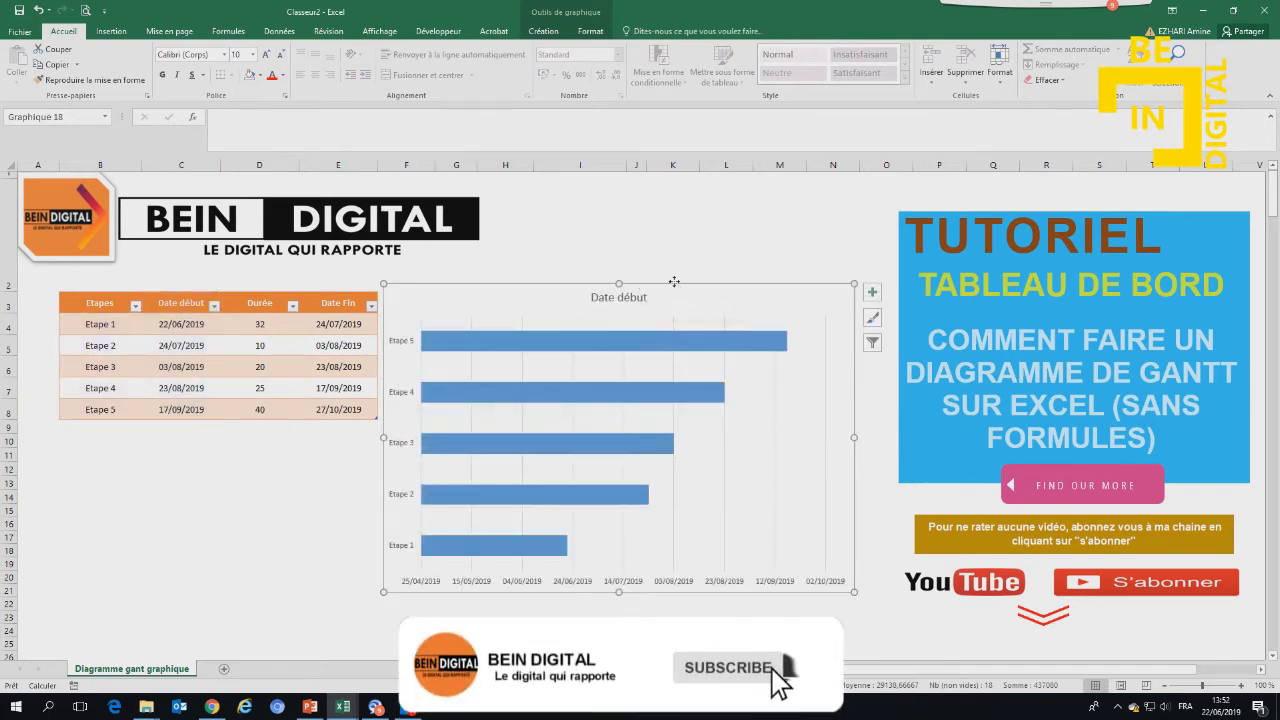
pyautogui.moveTo(619, 284); pyautogui.dragTo(619, 258)
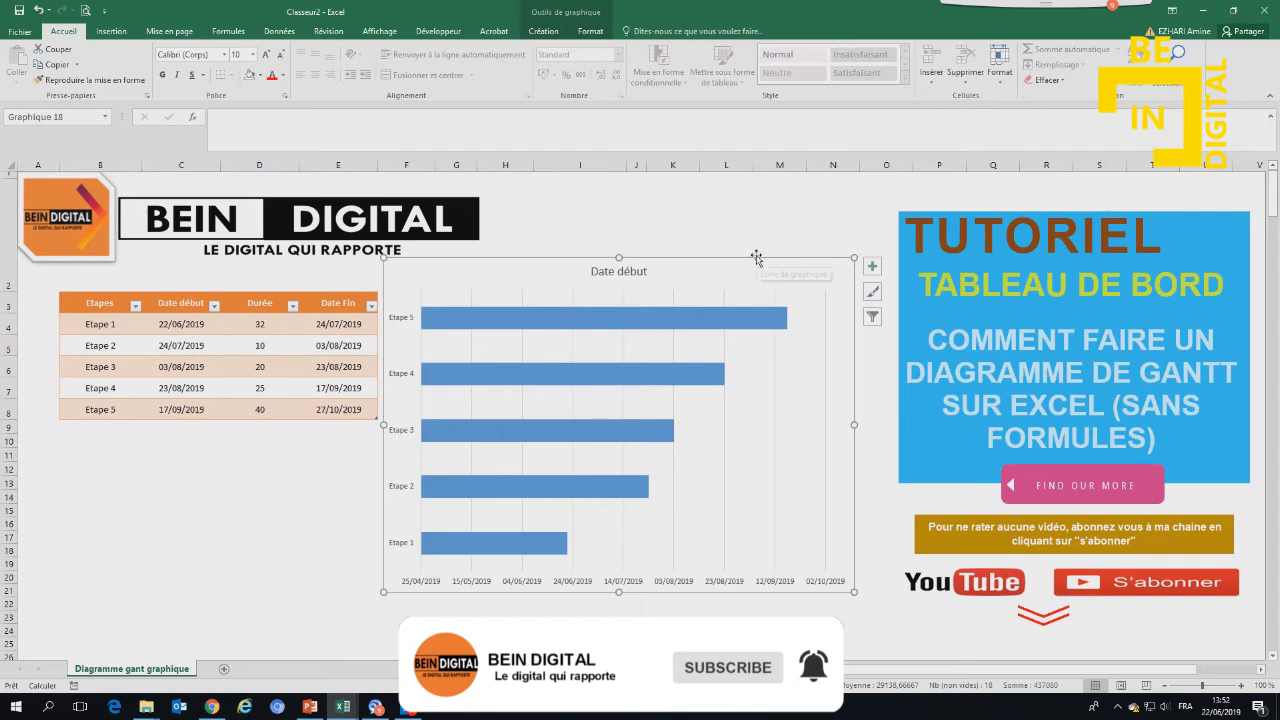
pyautogui.moveTo(757, 258); pyautogui.dragTo(768, 258)
# Open the chart's Select Data Source dialog (Sélectionner des données).
pyautogui.click(753, 367)
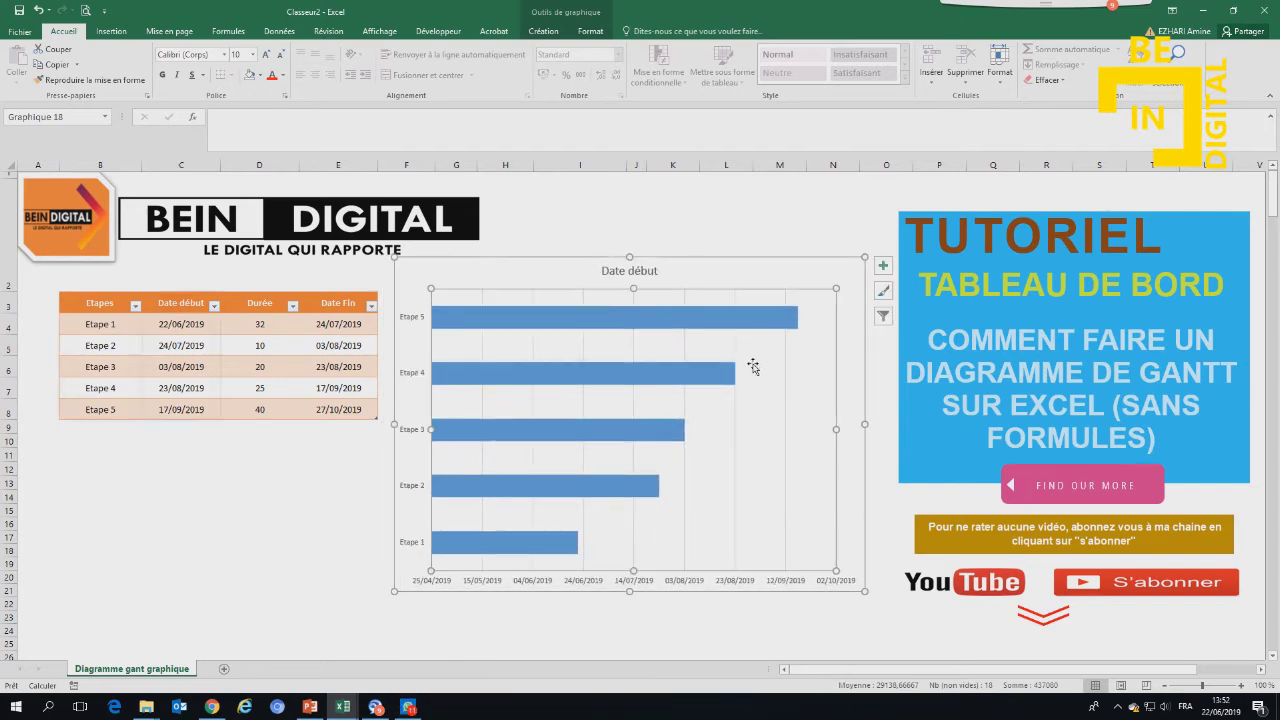
pyautogui.rightClick(753, 367)
pyautogui.click(790, 432)
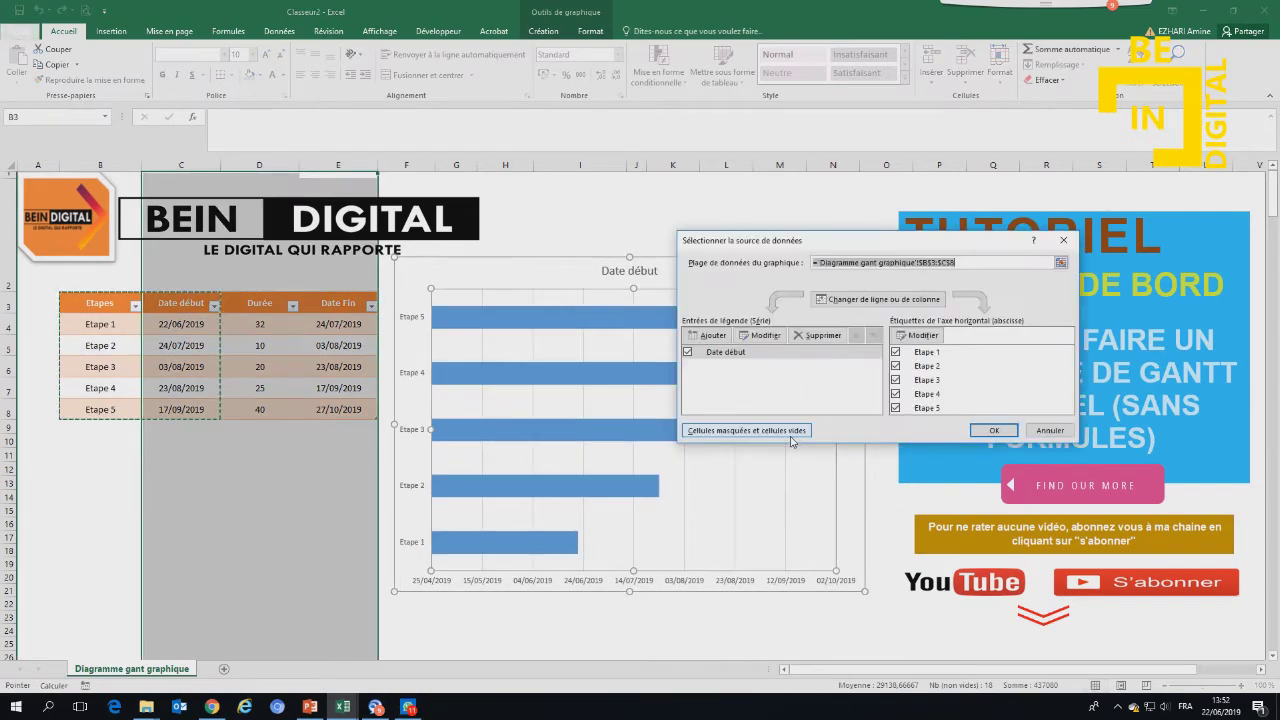
# Add a Durée series named from D3 with values D4:D8.
pyautogui.click(713, 335)
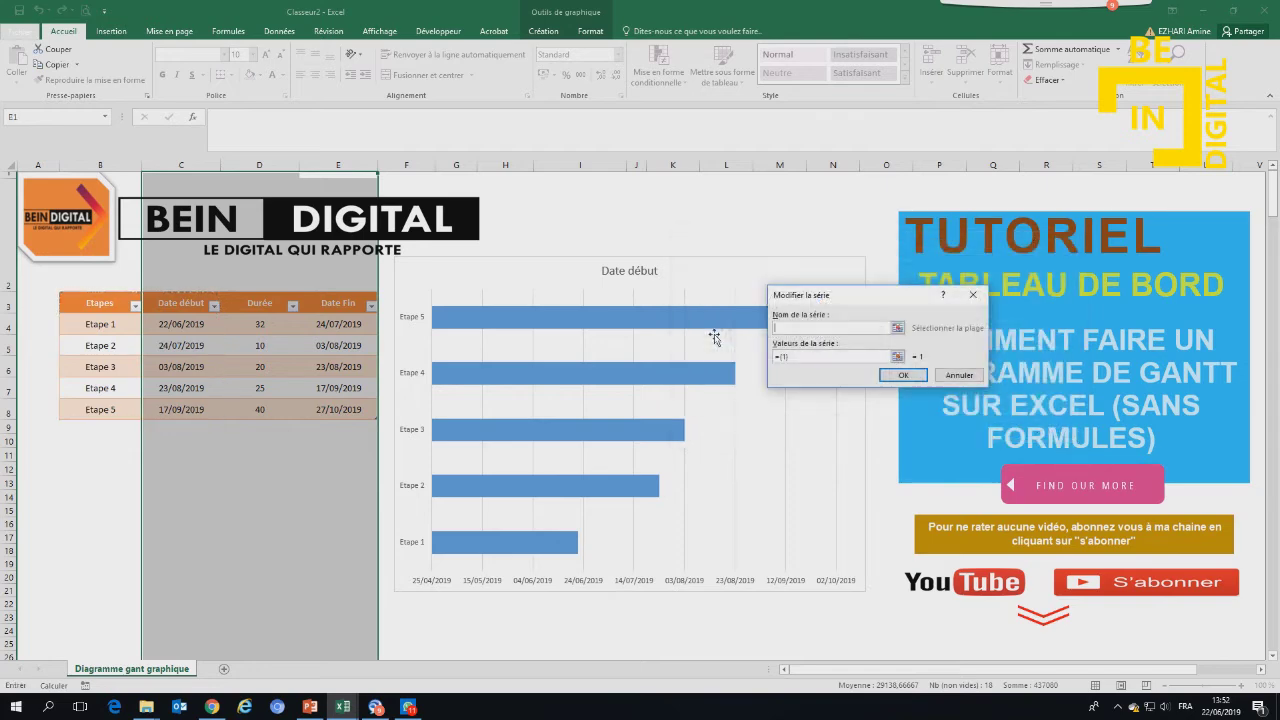
pyautogui.click(898, 328)
pyautogui.click(260, 304)
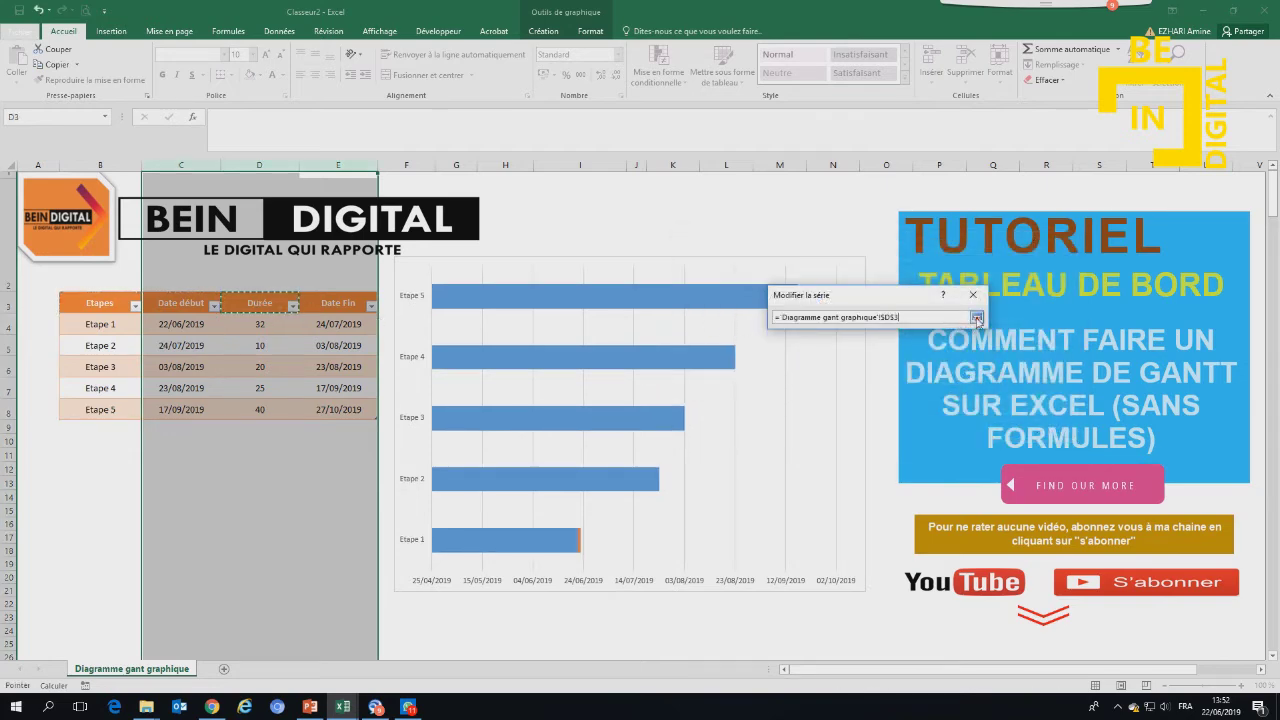
pyautogui.click(977, 318)
pyautogui.click(905, 352)
pyautogui.moveTo(260, 321); pyautogui.dragTo(260, 409)
pyautogui.click(977, 318)
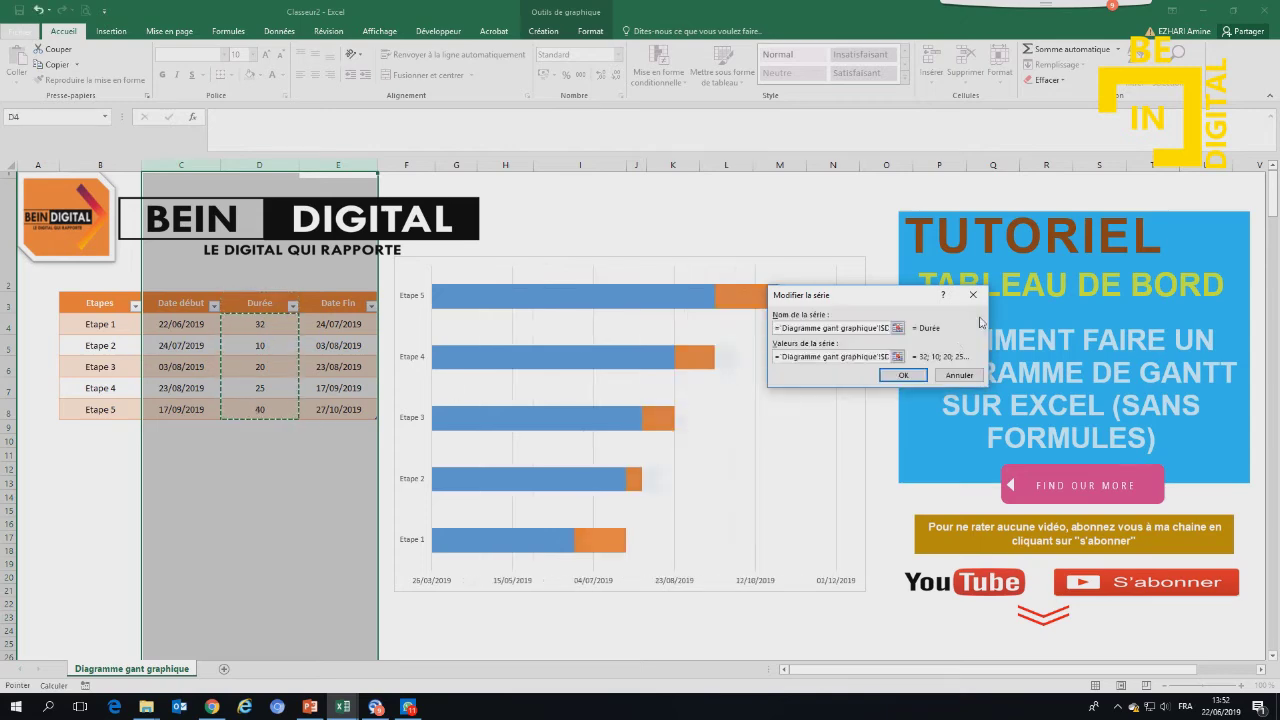
pyautogui.click(903, 375)
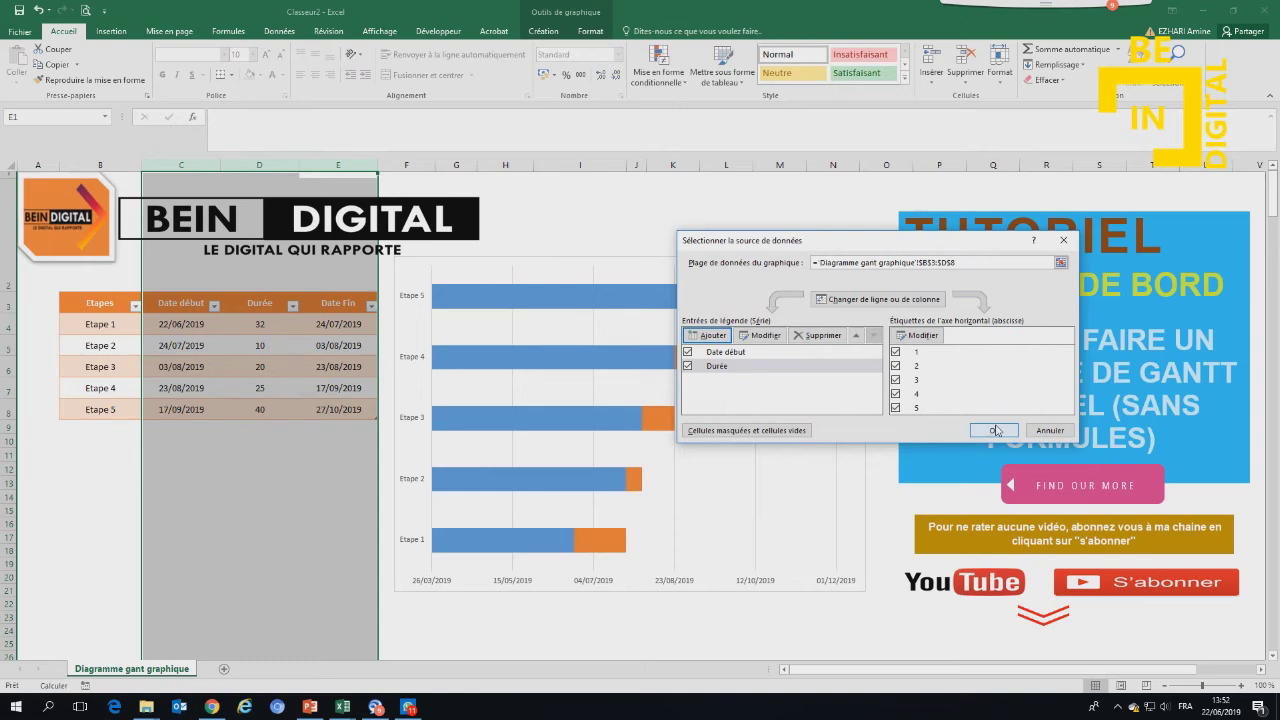
# Set the axis labels to the task names B4:B8 and apply the data source.
pyautogui.click(922, 335)
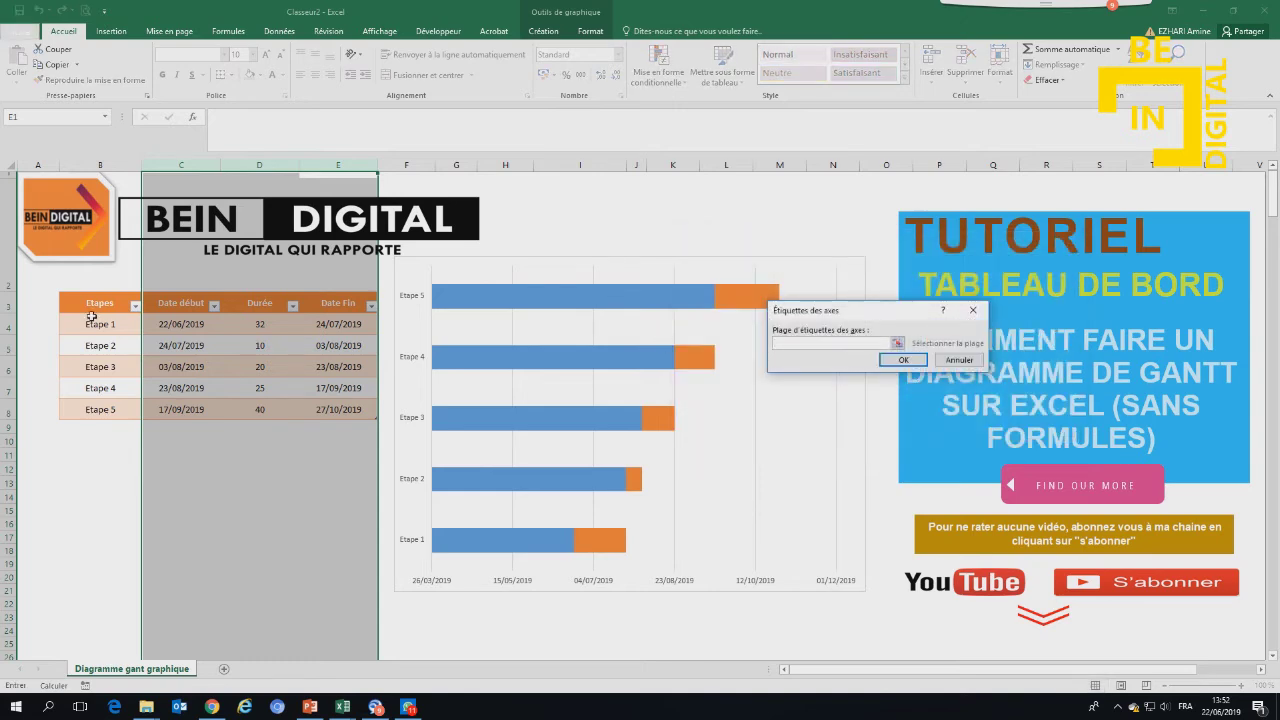
pyautogui.moveTo(92, 323); pyautogui.dragTo(100, 409)
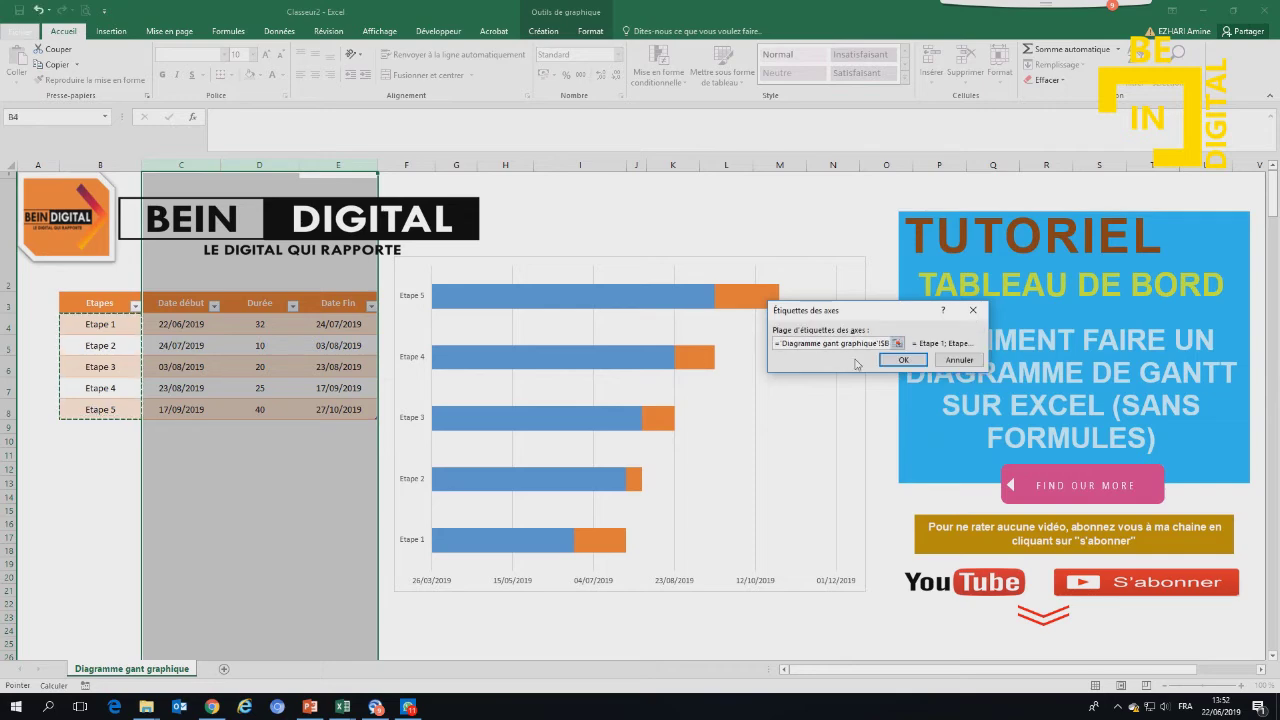
pyautogui.click(904, 360)
pyautogui.click(996, 431)
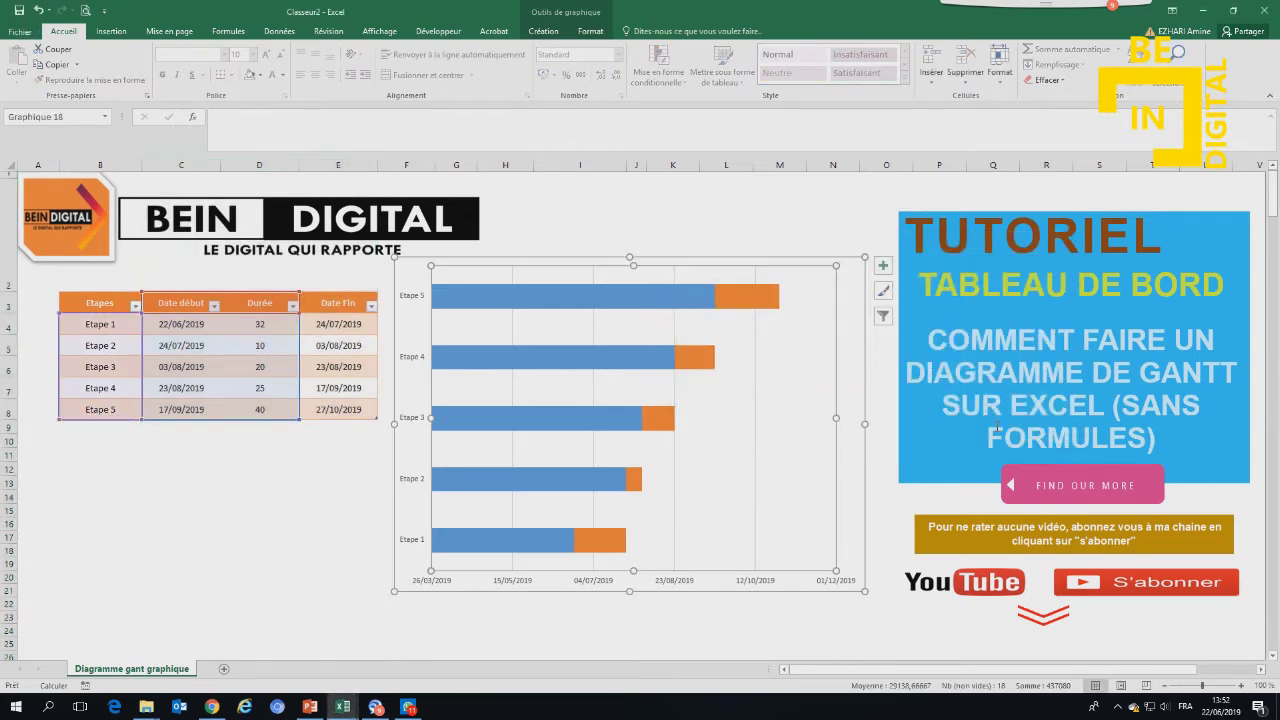
pyautogui.click(725, 223)
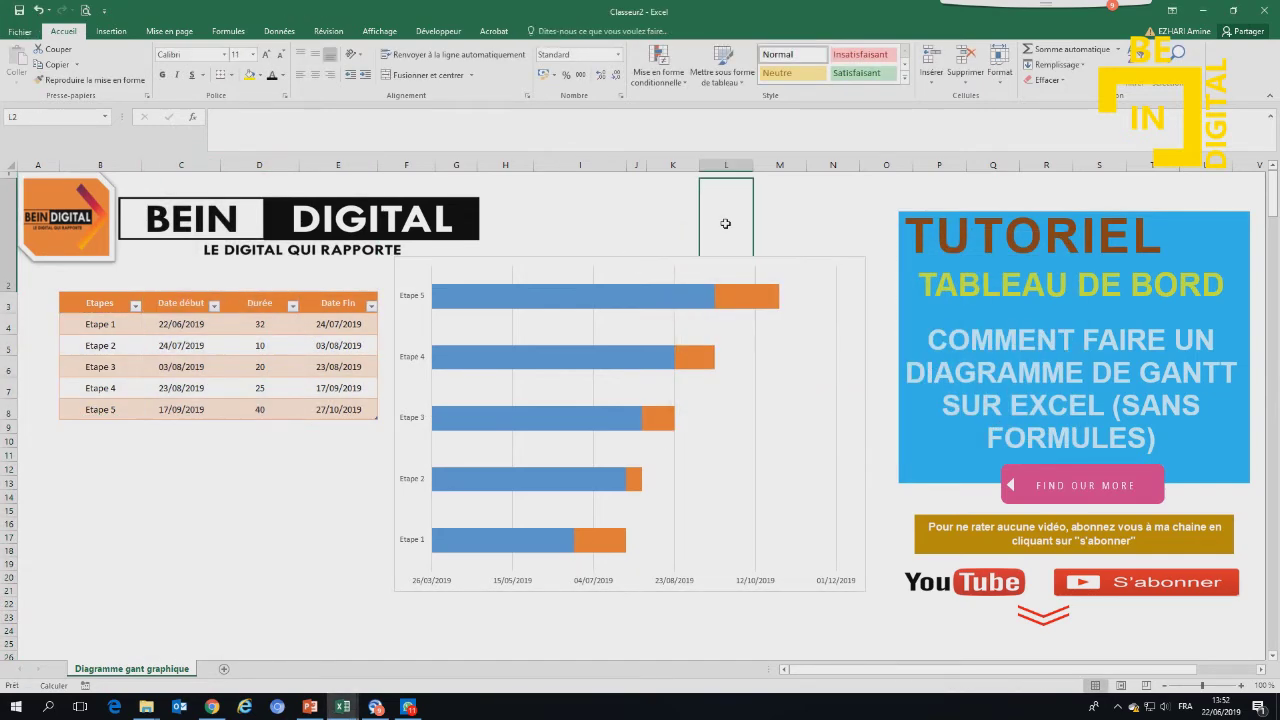
# Give the blue Date début bars Aucun remplissage so they become invisible.
pyautogui.click(651, 313)
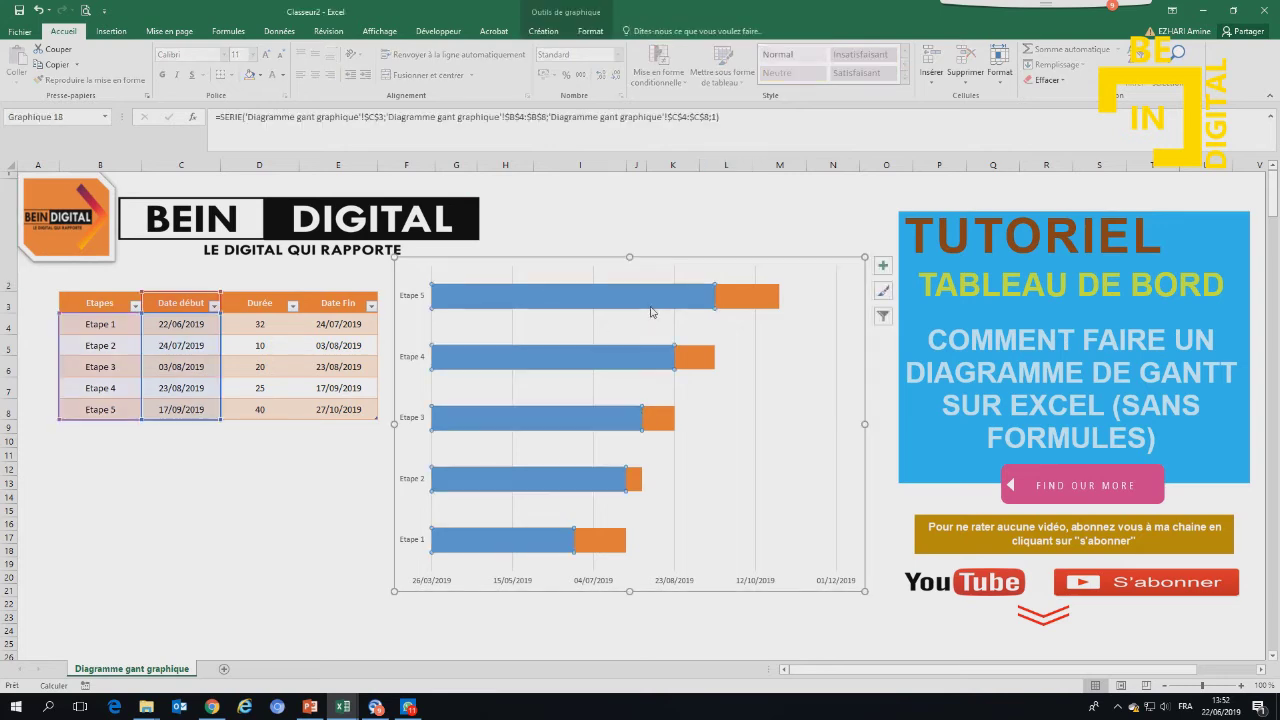
pyautogui.click(590, 31)
pyautogui.click(545, 49)
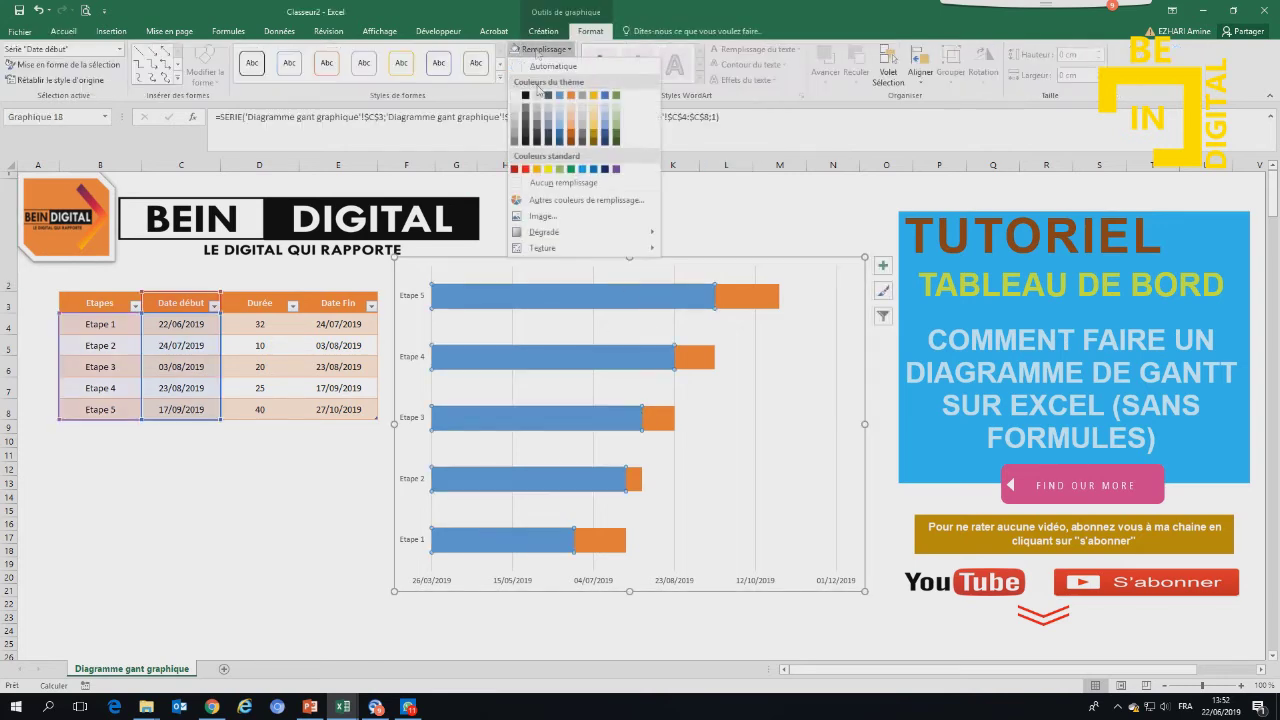
pyautogui.click(563, 182)
pyautogui.click(788, 234)
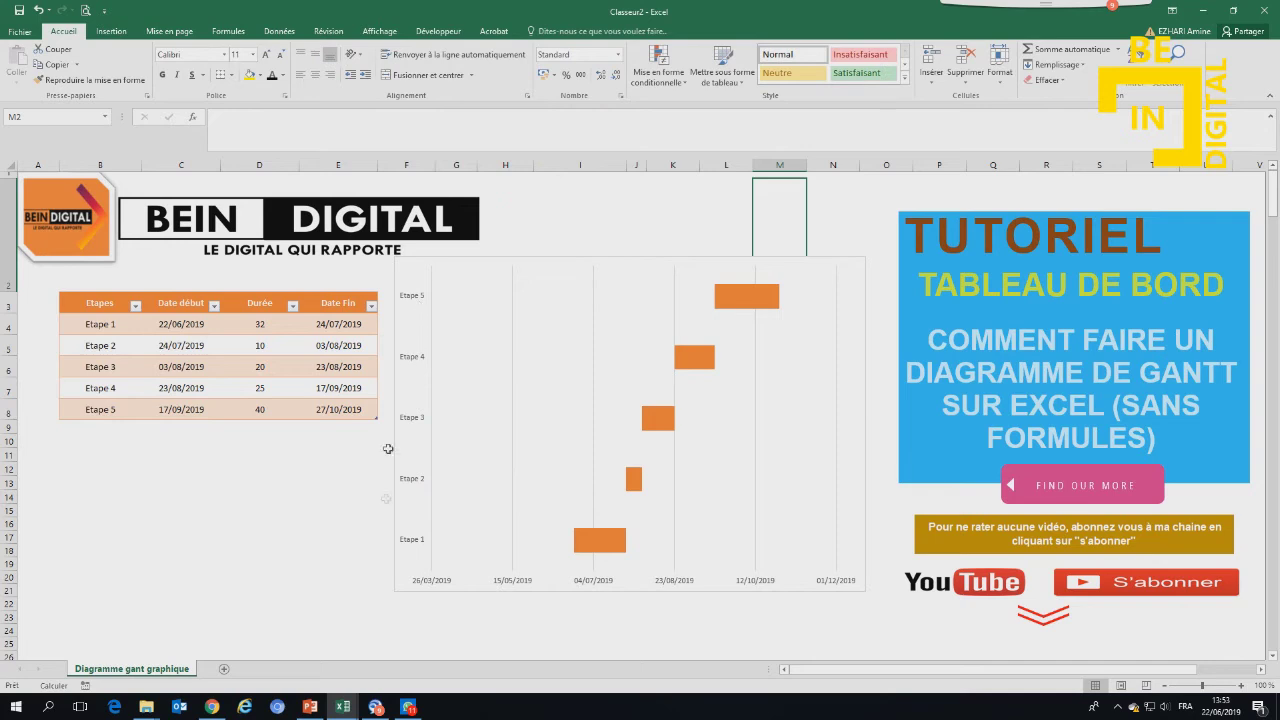
pyautogui.click(410, 484)
# Tick Abscisses en ordre inverse on the task axis so Etape 1 is on top.
pyautogui.rightClick(410, 484)
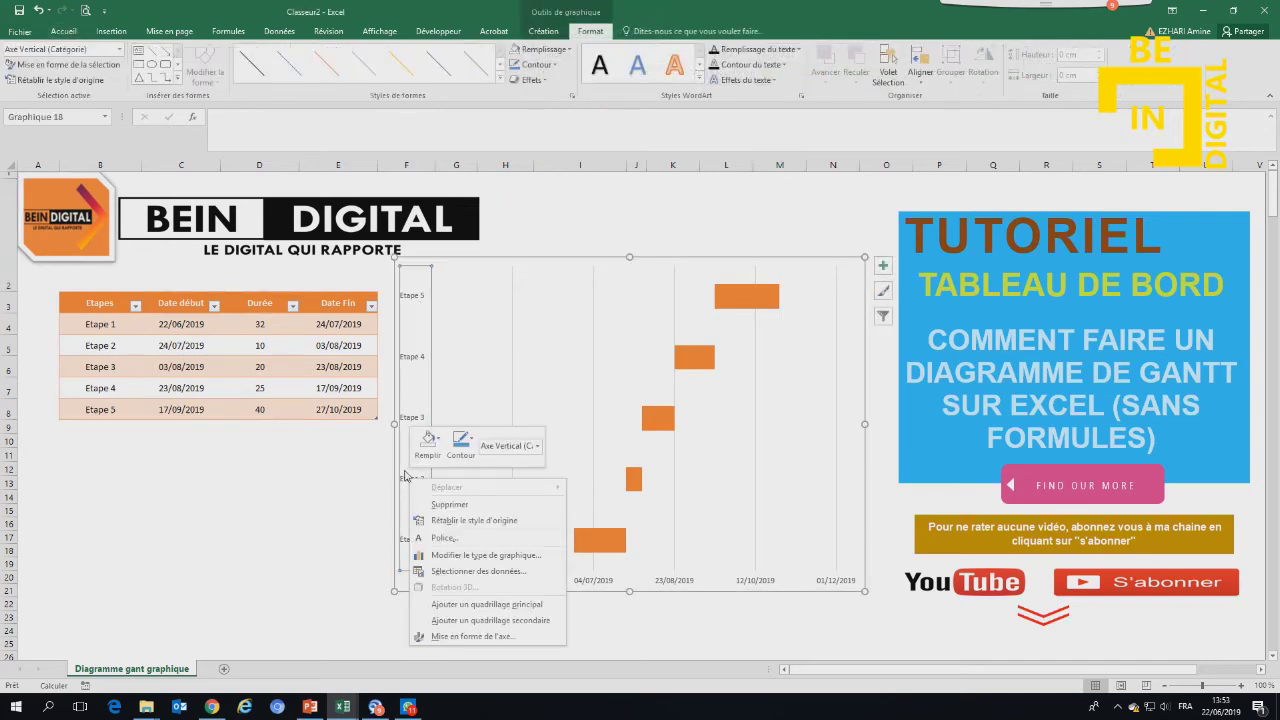
pyautogui.click(462, 626)
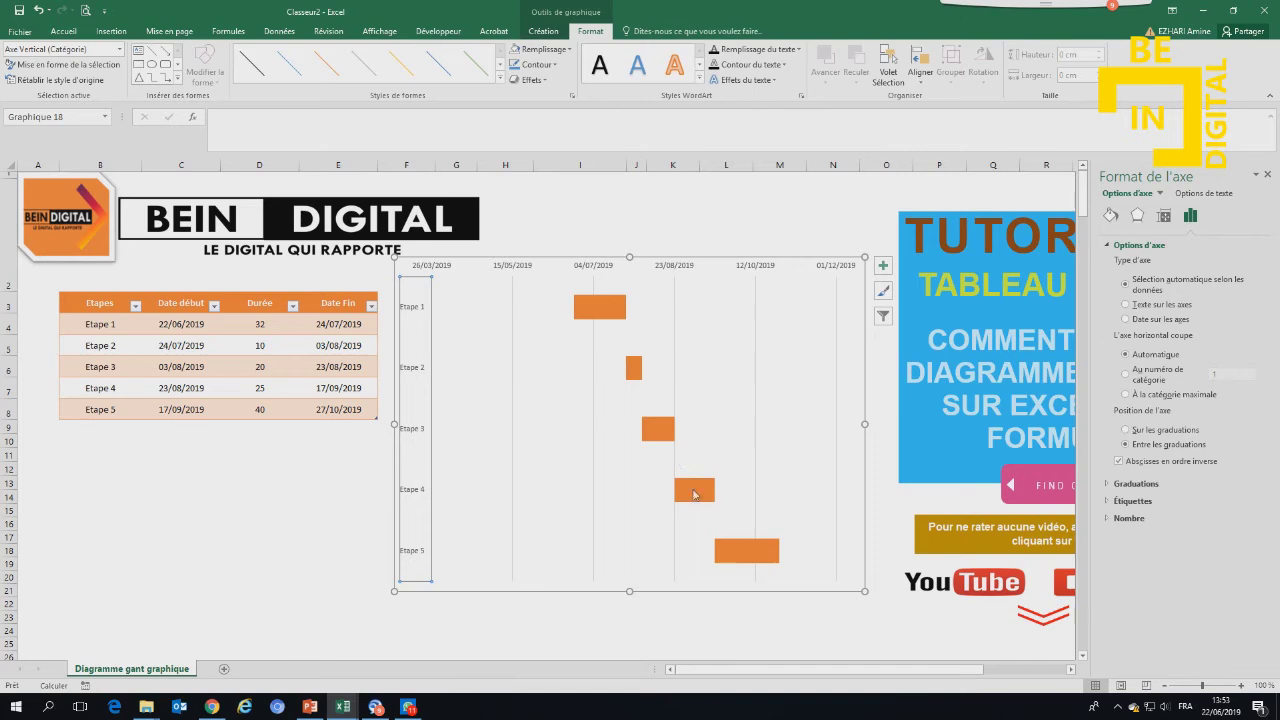
pyautogui.click(801, 194)
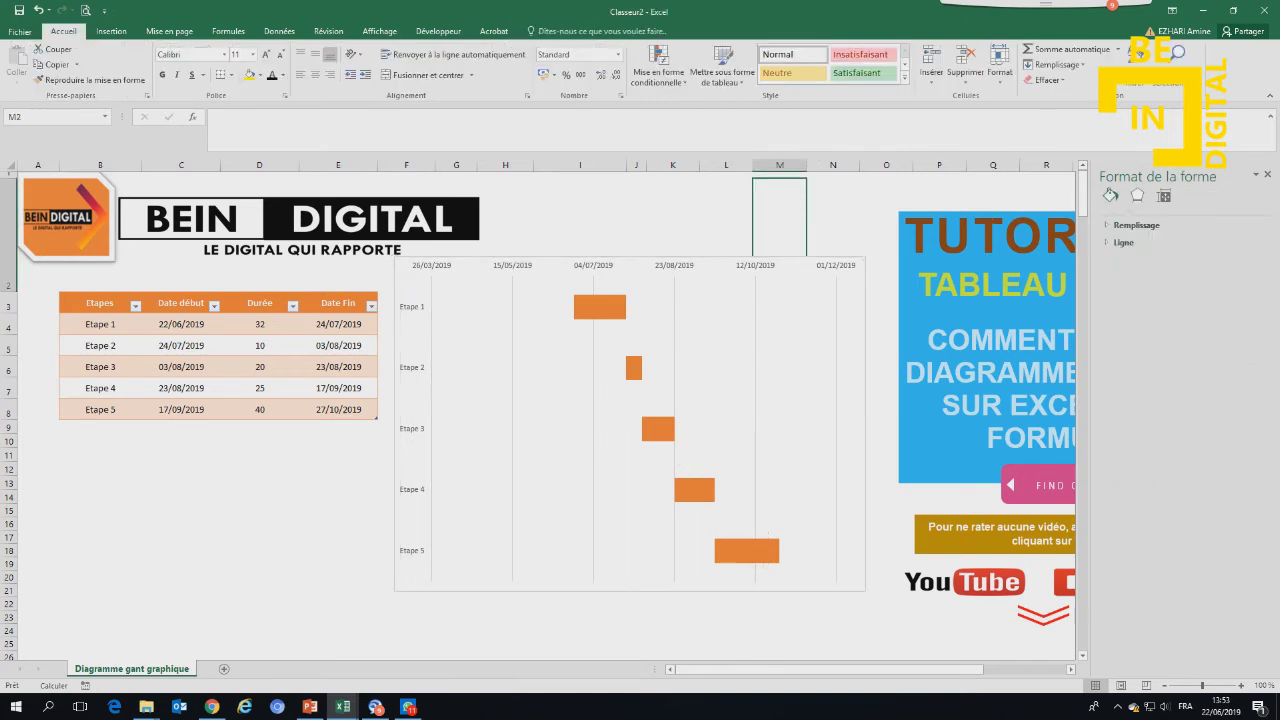
pyautogui.click(1268, 176)
pyautogui.click(855, 364)
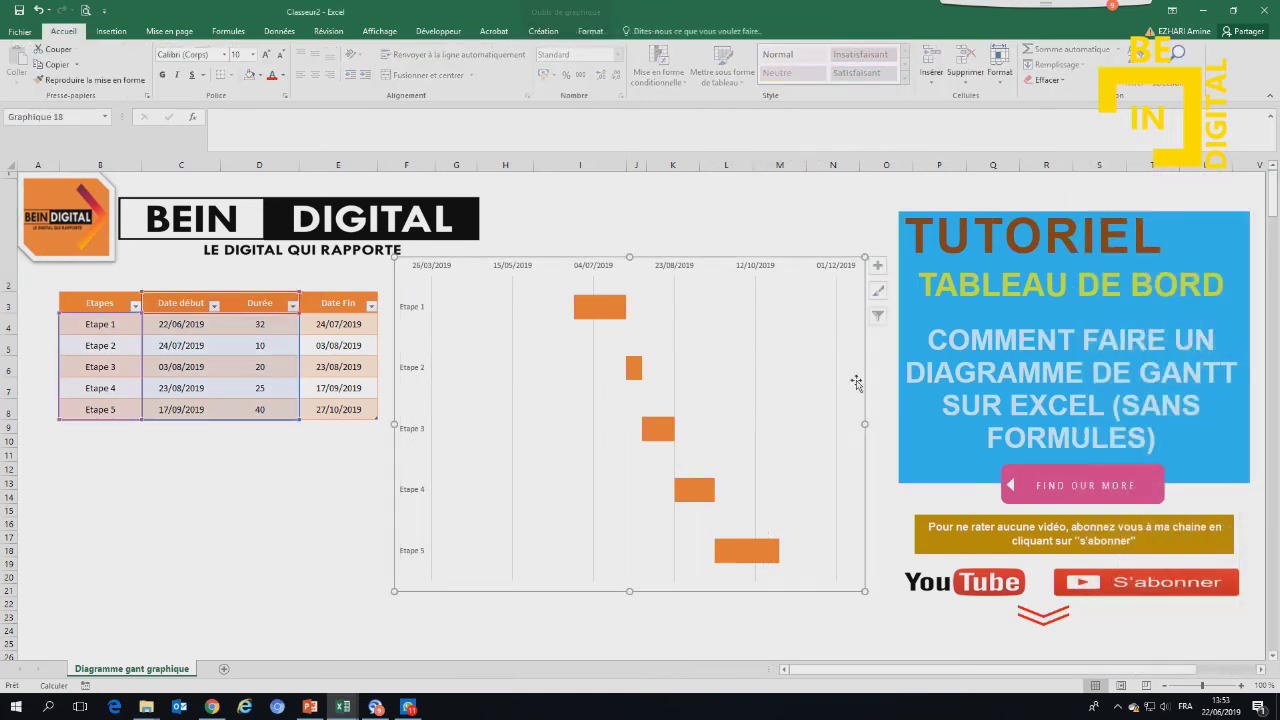
# Widen the Gantt chart on both sides, nudge it slightly down and left, then select the 22/06/2019 start date.
pyautogui.moveTo(866, 423); pyautogui.dragTo(886, 422)
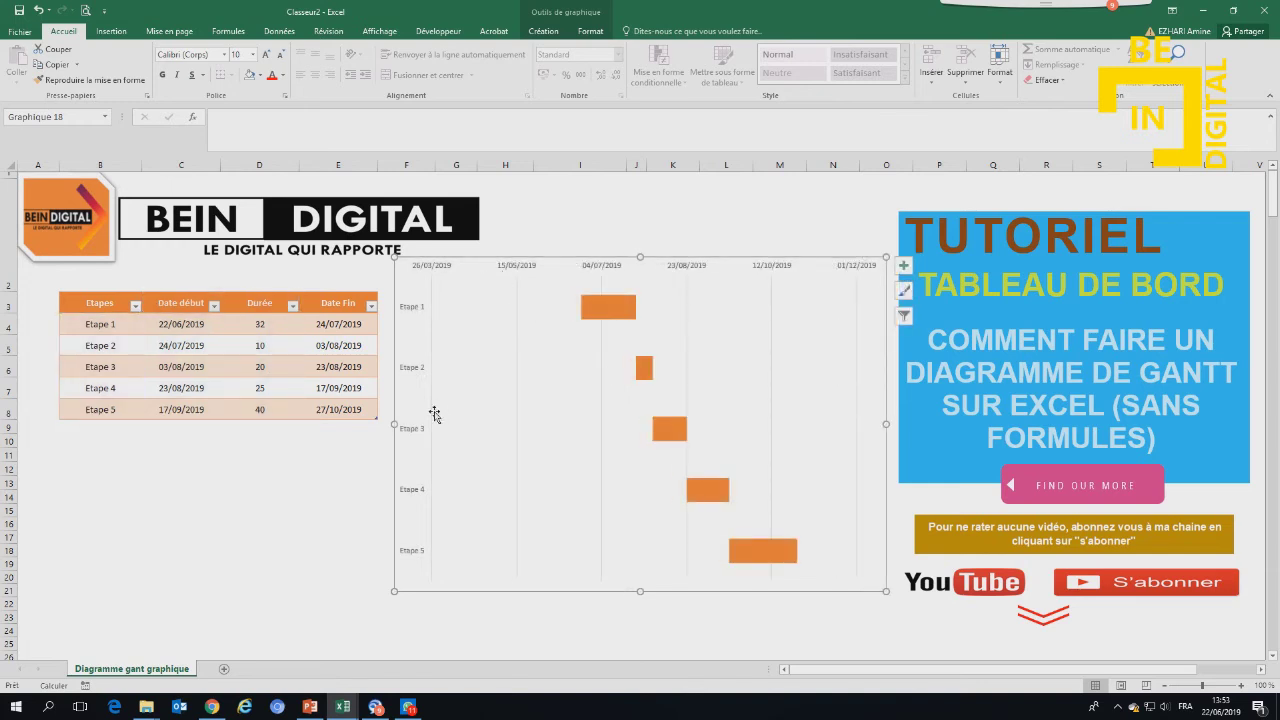
pyautogui.moveTo(395, 424); pyautogui.dragTo(392, 424)
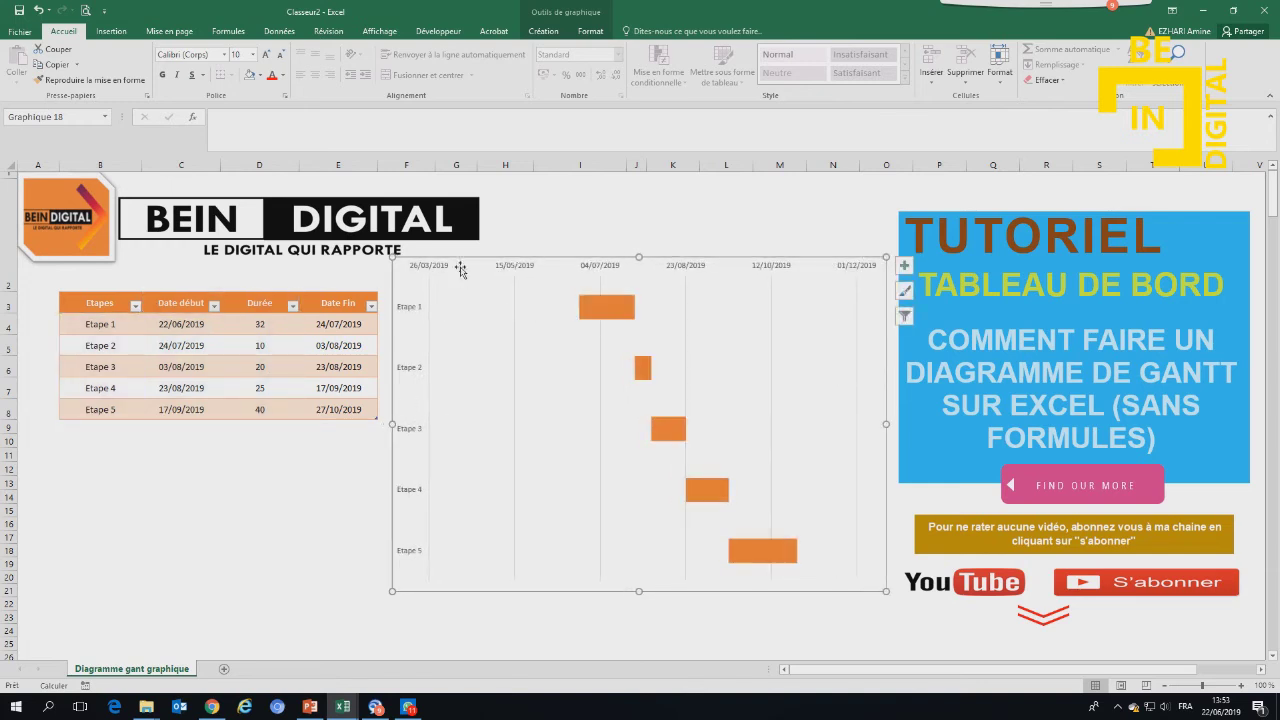
pyautogui.moveTo(461, 262); pyautogui.dragTo(455, 270)
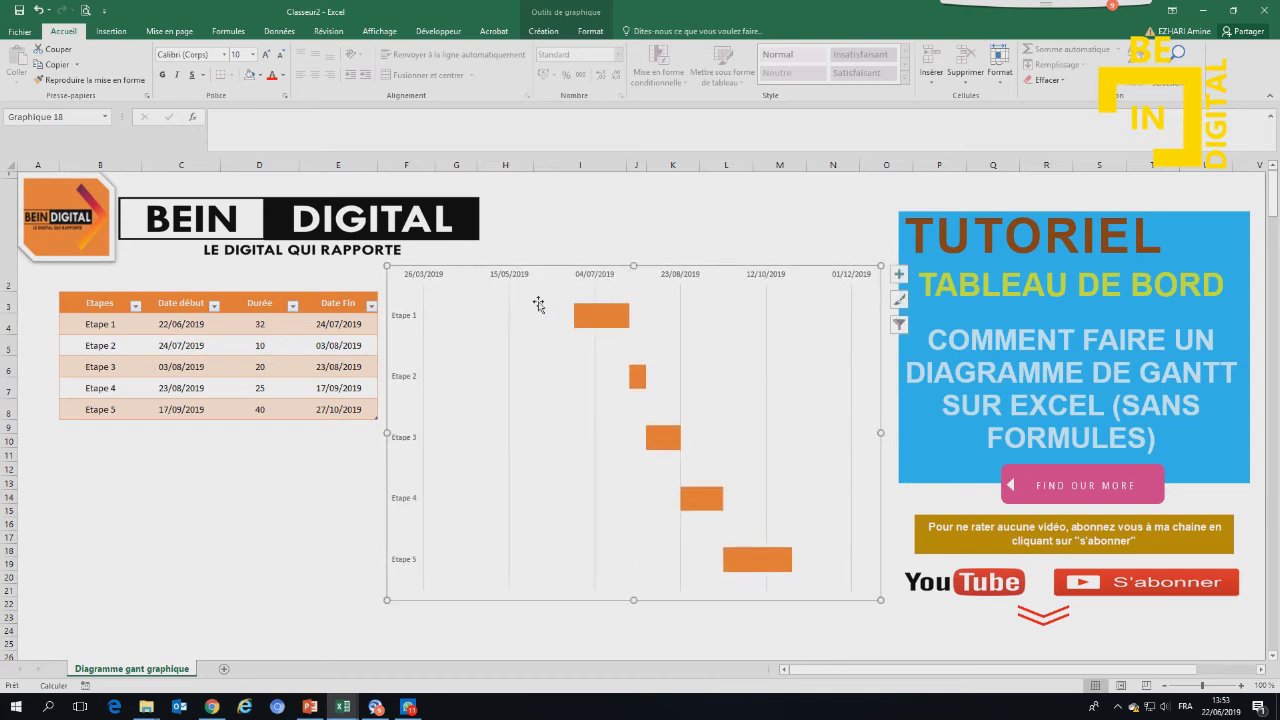
pyautogui.click(172, 323)
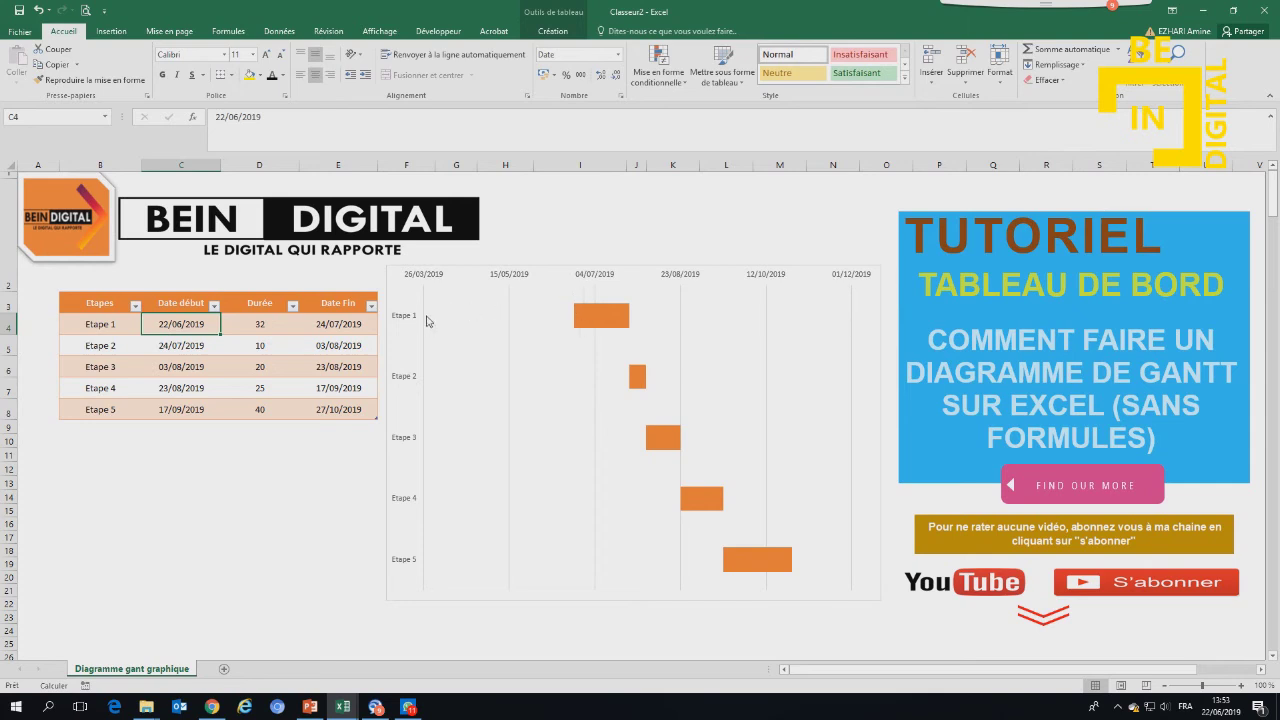
# Copy the first start date 22/06/2019 from C4 and paste it as the date axis minimum.
pyautogui.rightClick(179, 322)
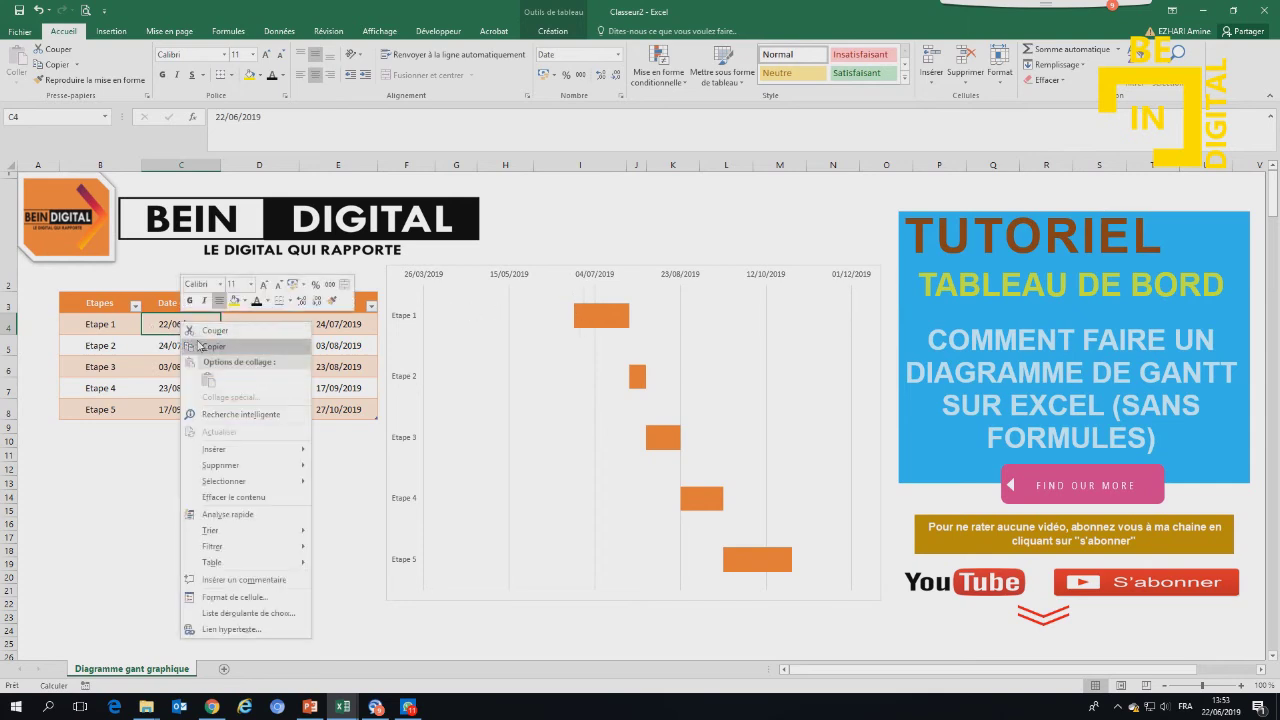
pyautogui.click(220, 345)
pyautogui.click(508, 274)
pyautogui.rightClick(508, 274)
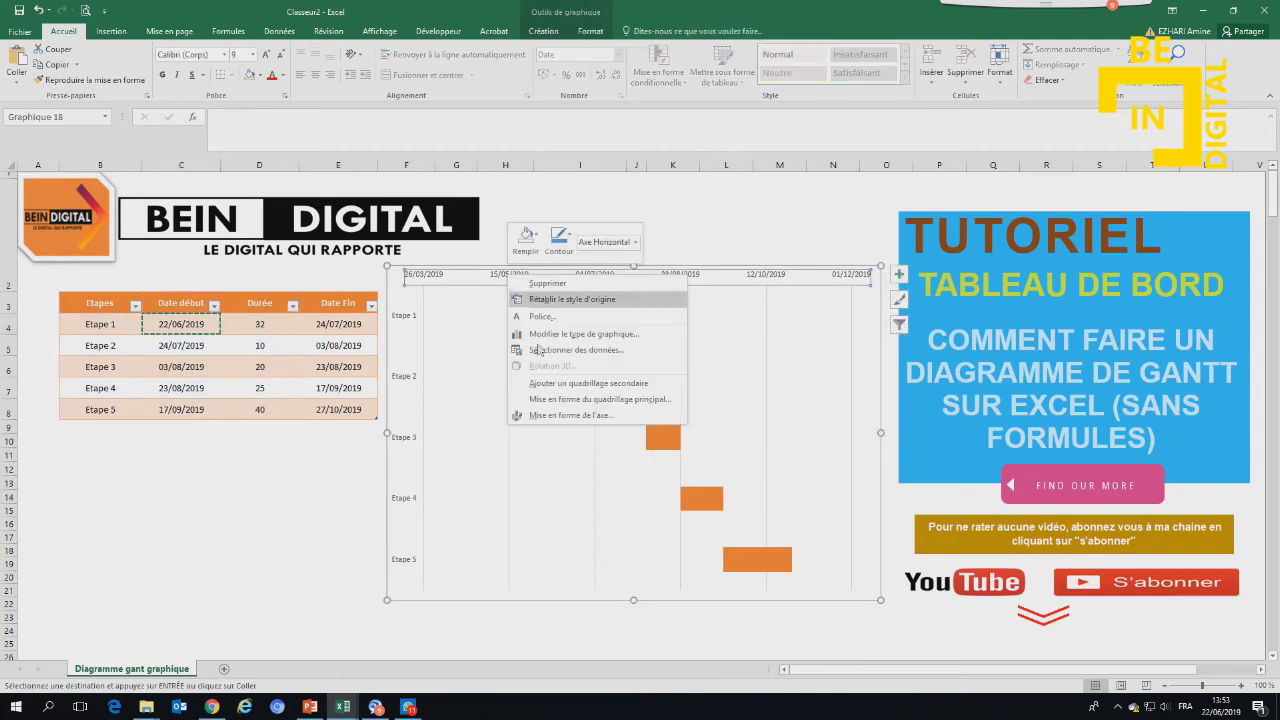
pyautogui.click(545, 416)
pyautogui.doubleClick(1200, 276)
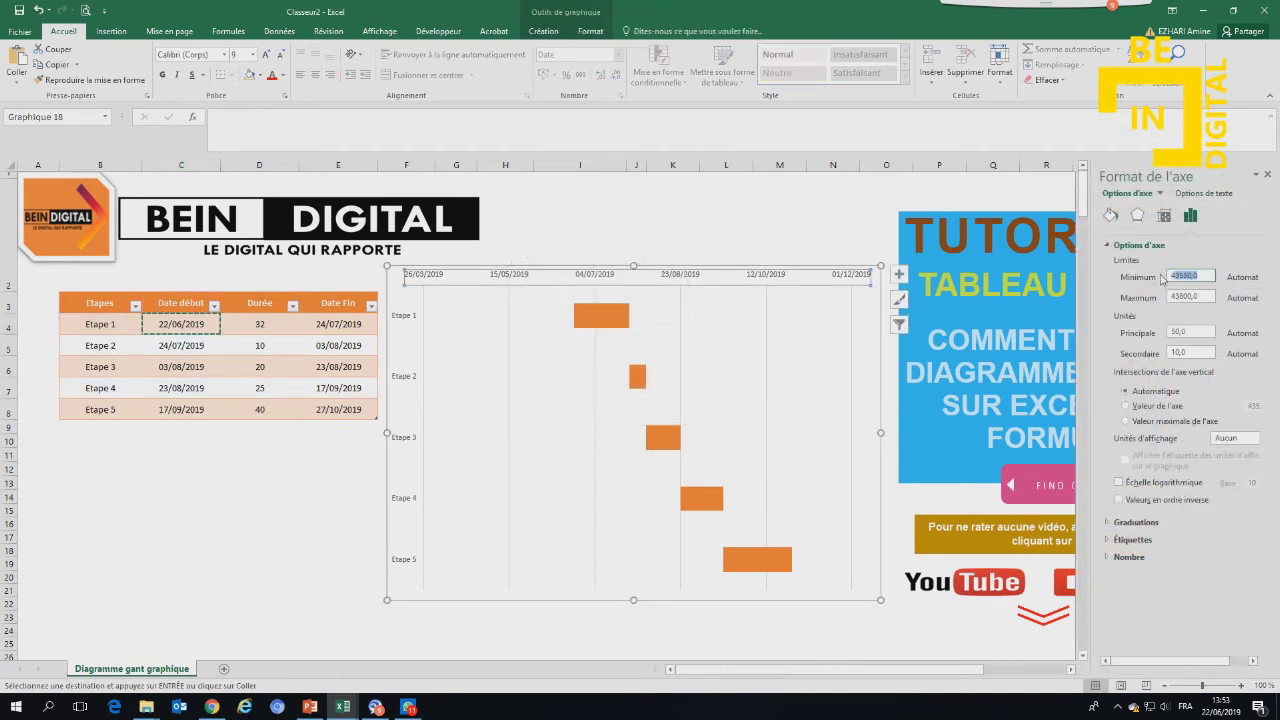
pyautogui.write('22/06/2019')
pyautogui.click(681, 236)
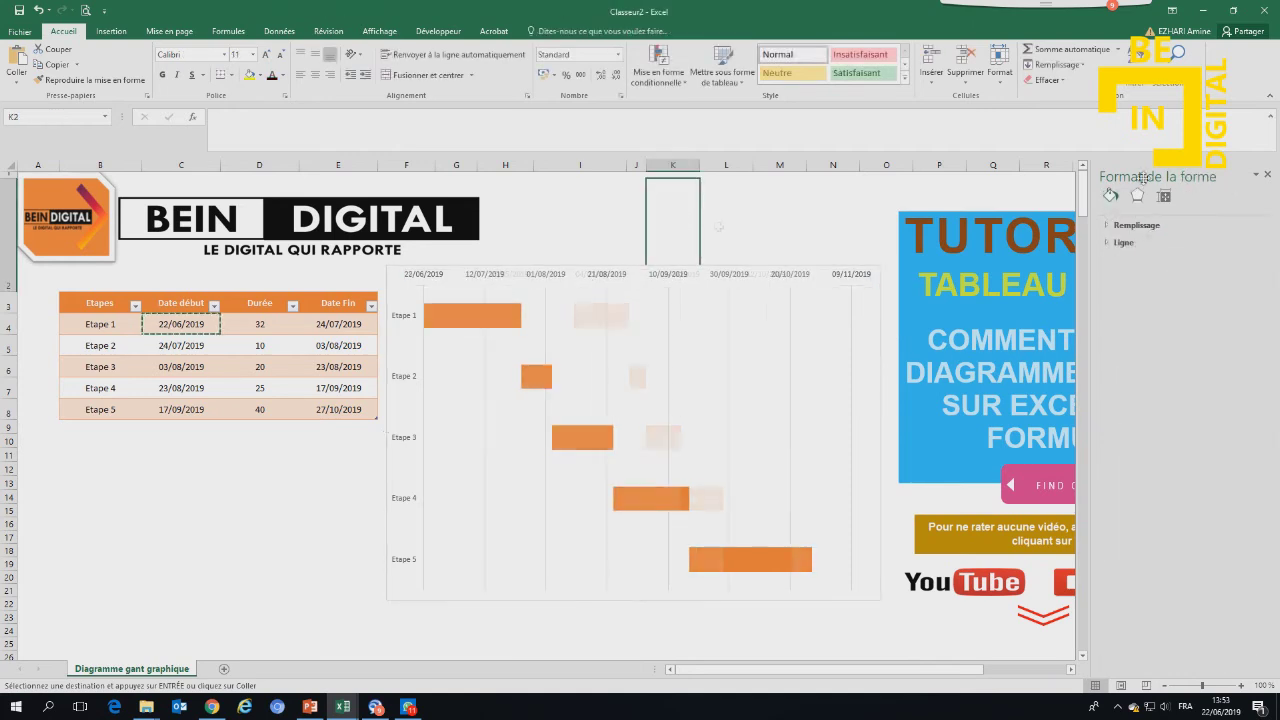
pyautogui.click(1267, 175)
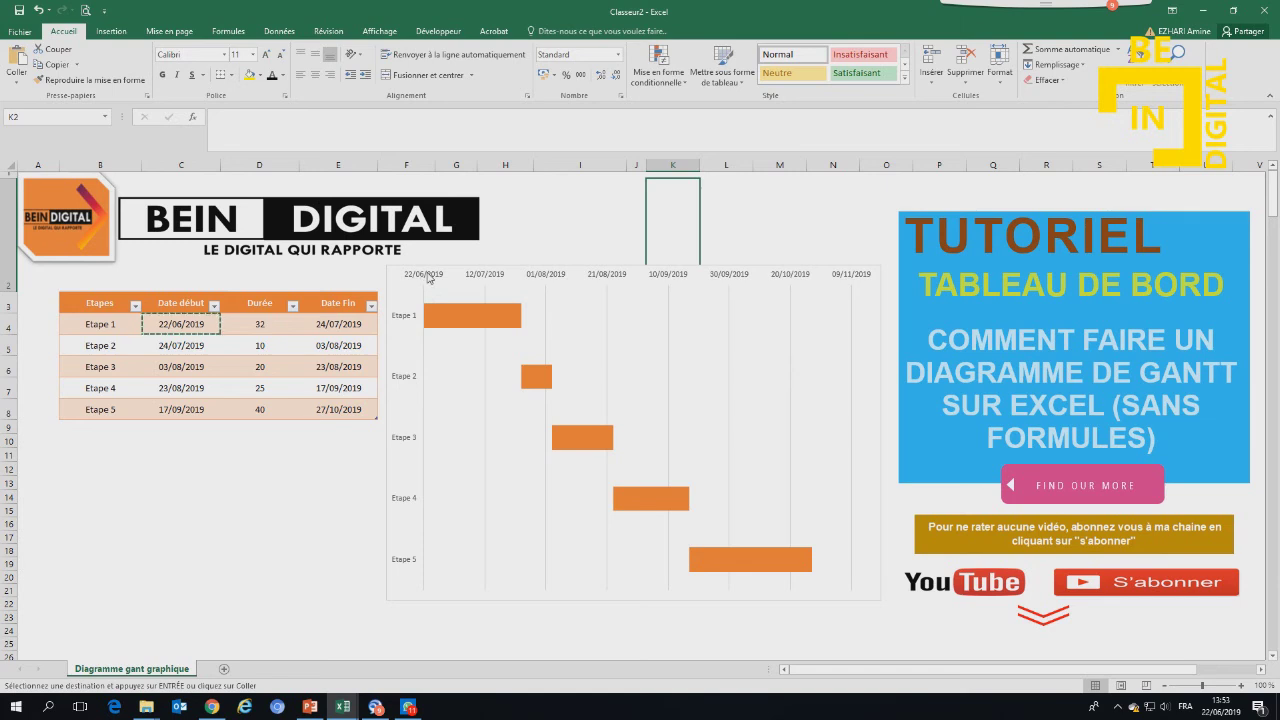
pyautogui.click(203, 523)
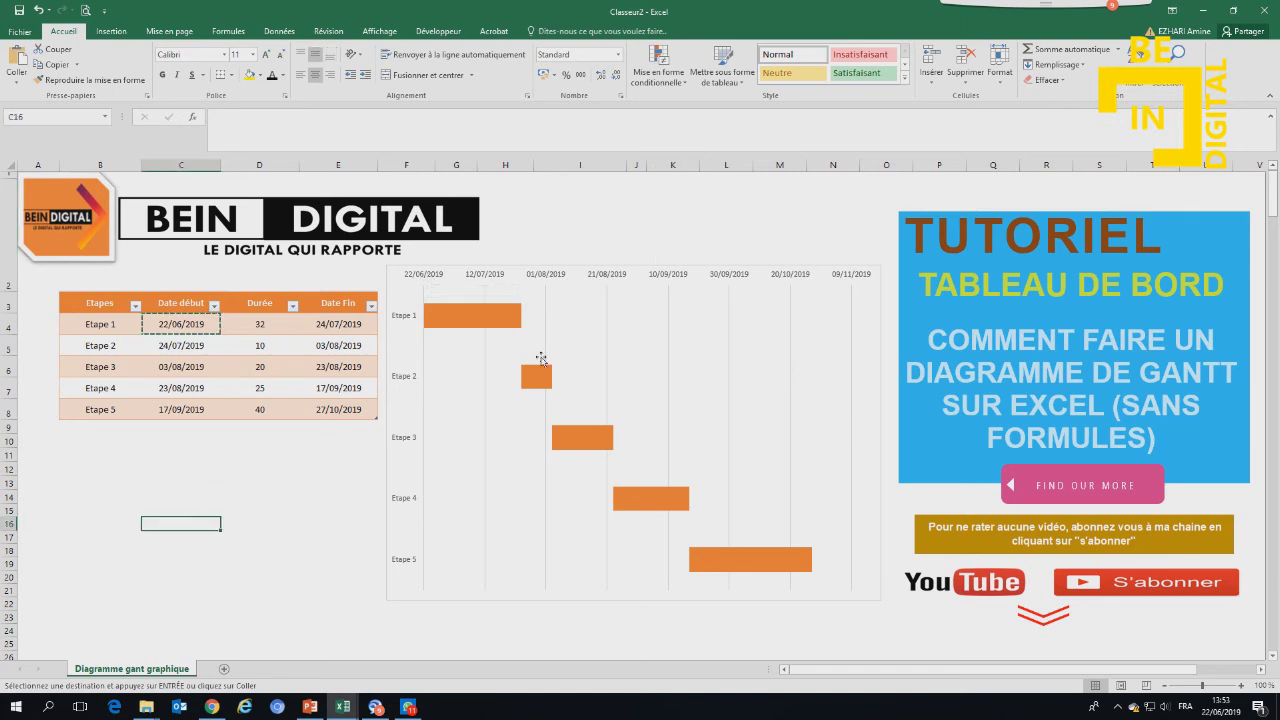
# Enter the task name 'Etape 6' in B9, dismissing the formula reference warning.
pyautogui.click(125, 428)
pyautogui.write('Eta')
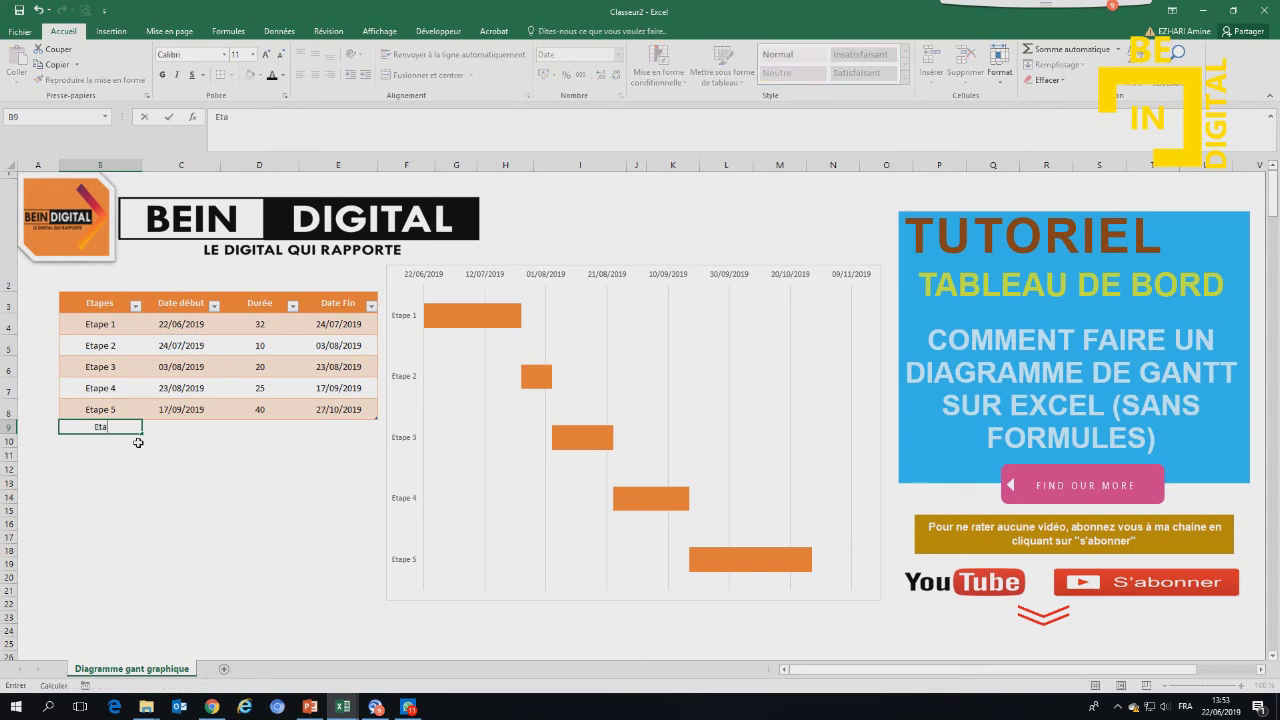
pyautogui.write('pe 6')
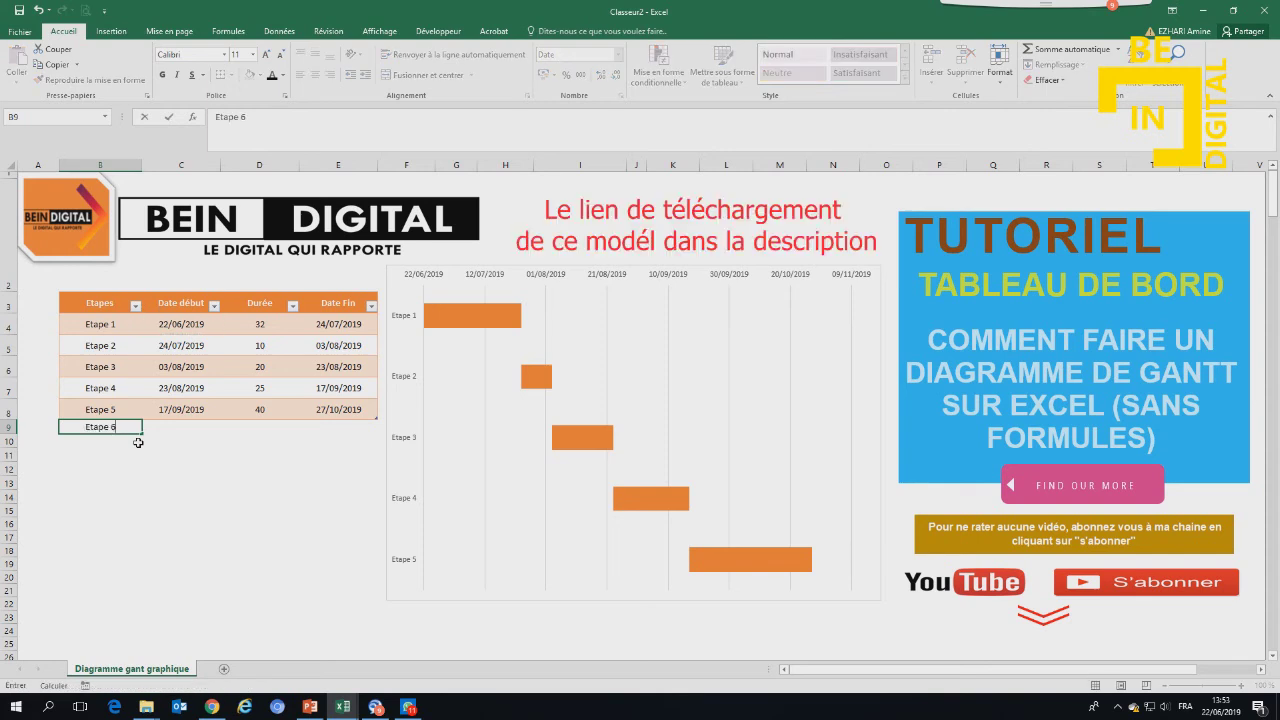
pyautogui.press('Return')
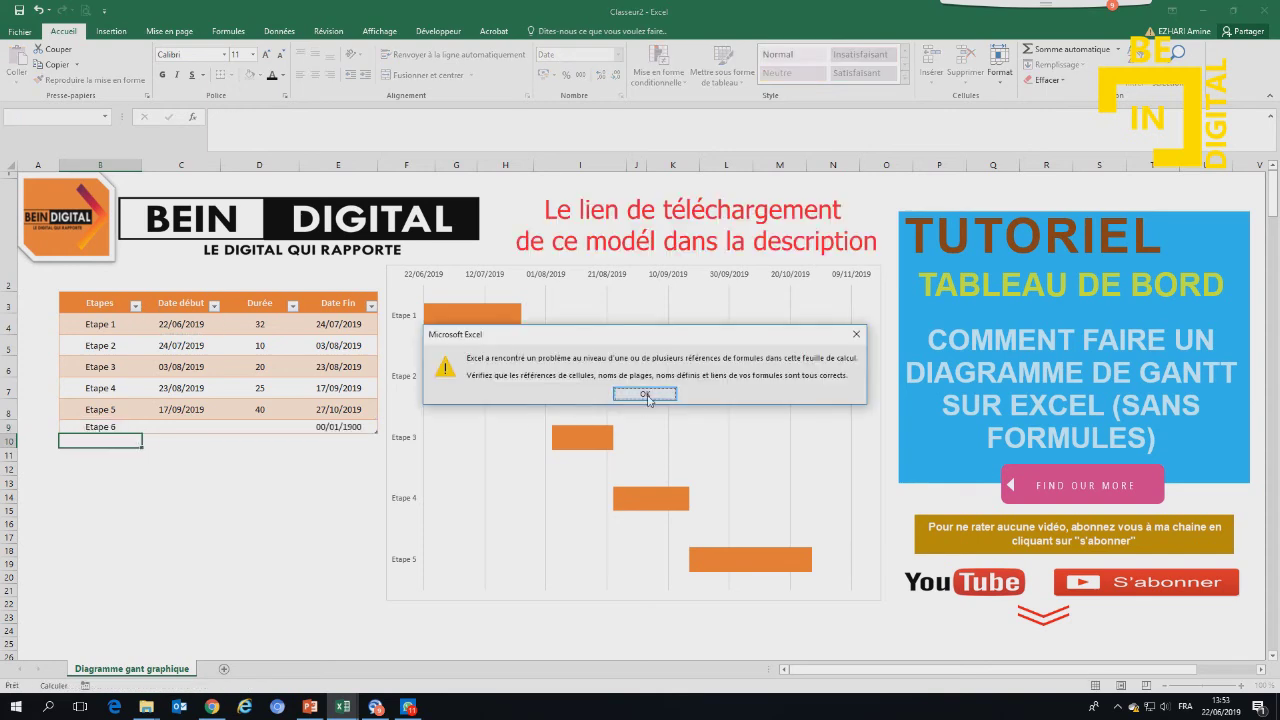
pyautogui.click(647, 394)
# Fill the start date formula down to Etape 6 (27/10/2019) and give it a 25-day duration.
pyautogui.click(168, 429)
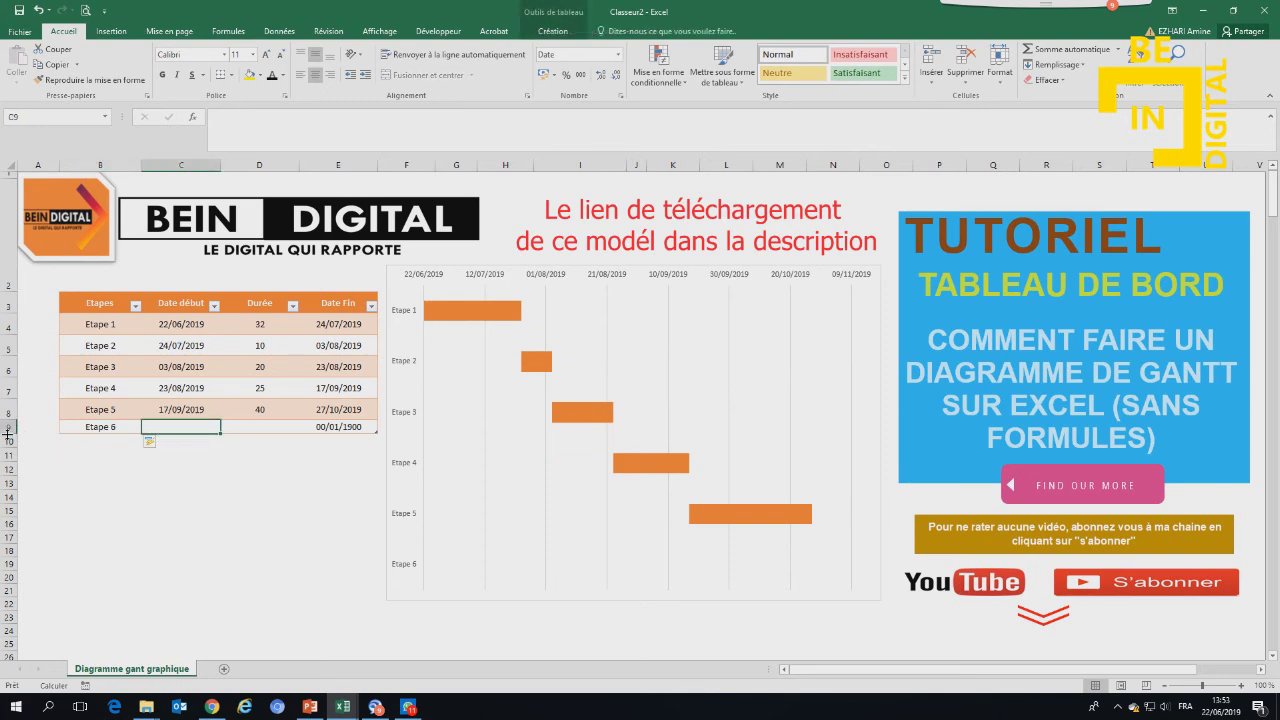
pyautogui.click(208, 414)
pyautogui.moveTo(220, 420); pyautogui.dragTo(220, 438)
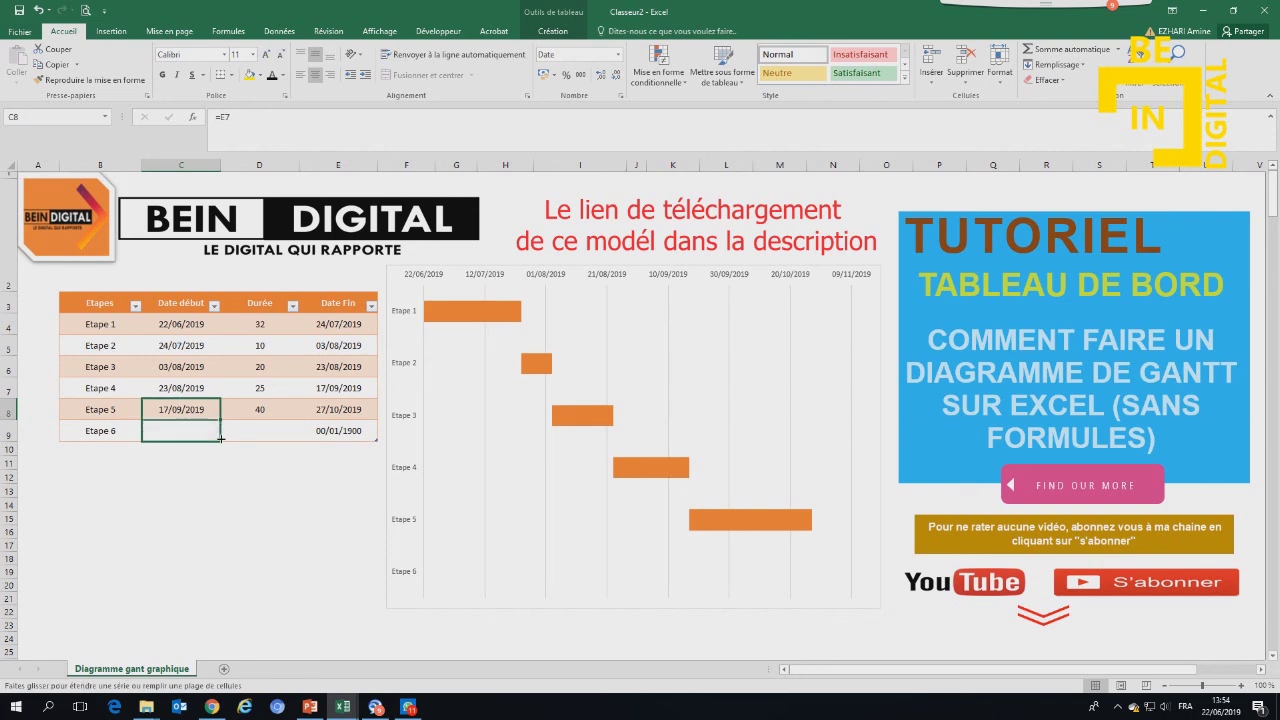
pyautogui.click(257, 431)
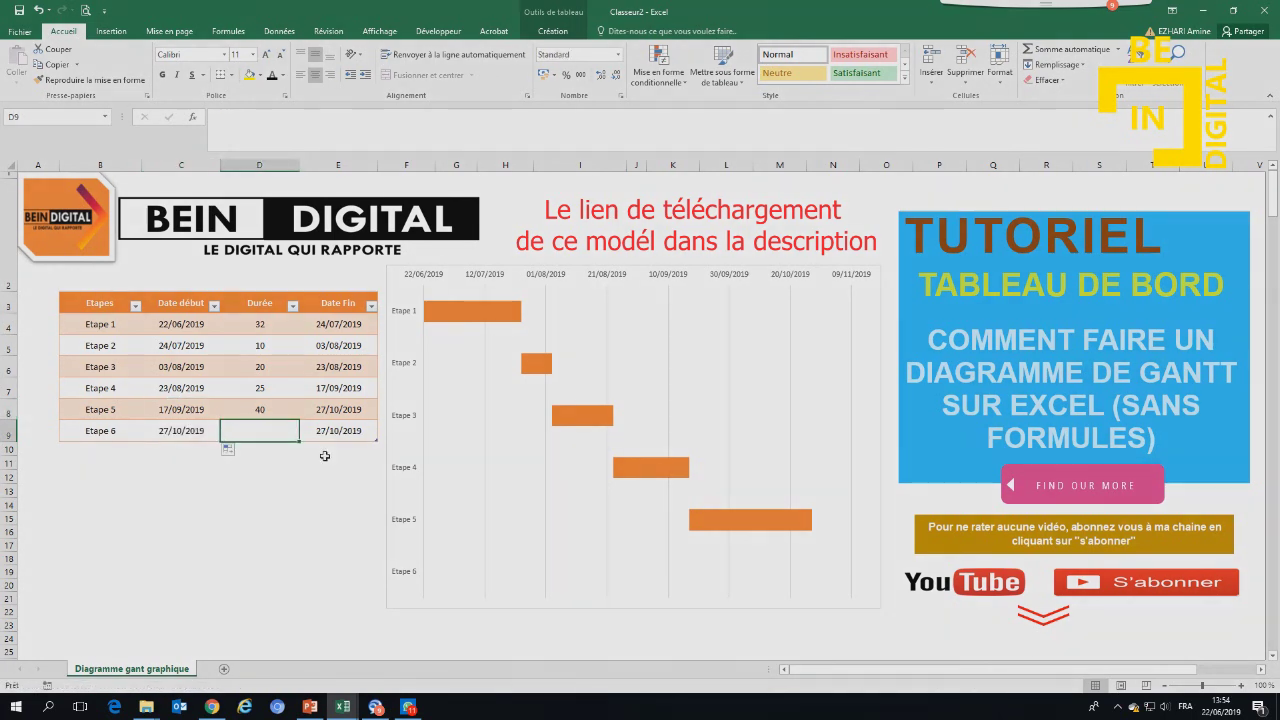
pyautogui.write('25')
pyautogui.press('Return')
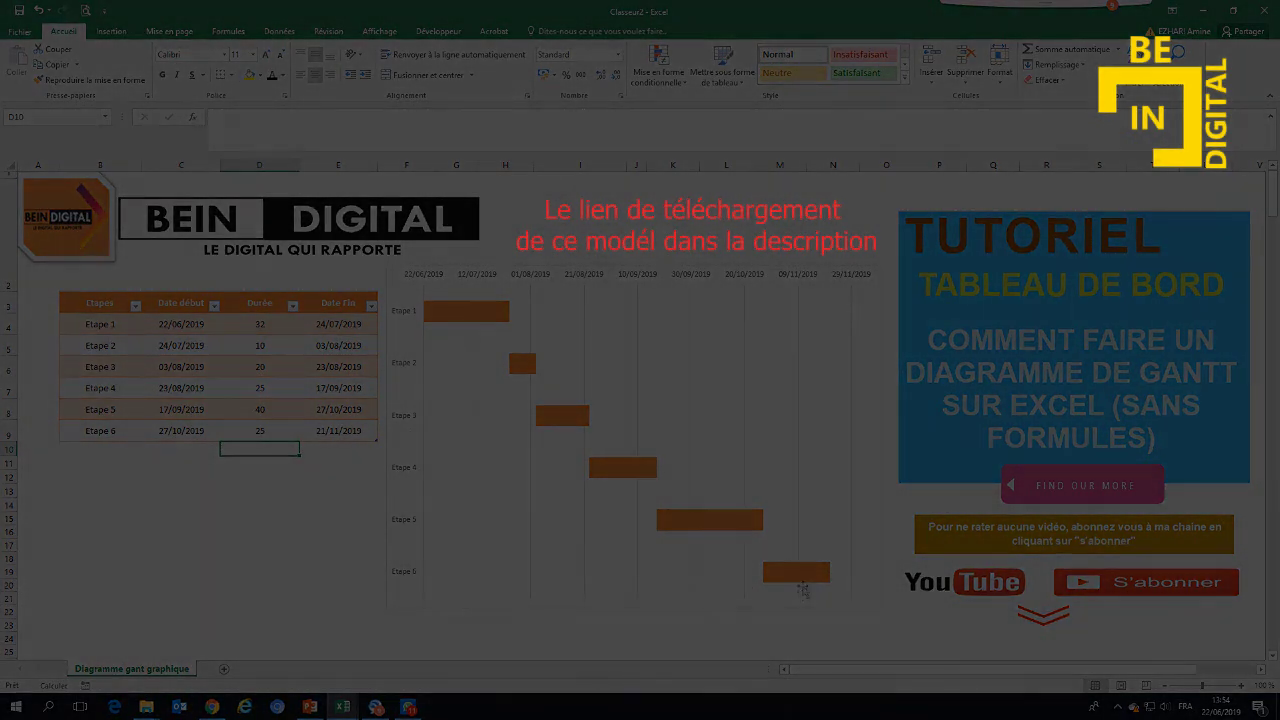
pyautogui.click(797, 578)
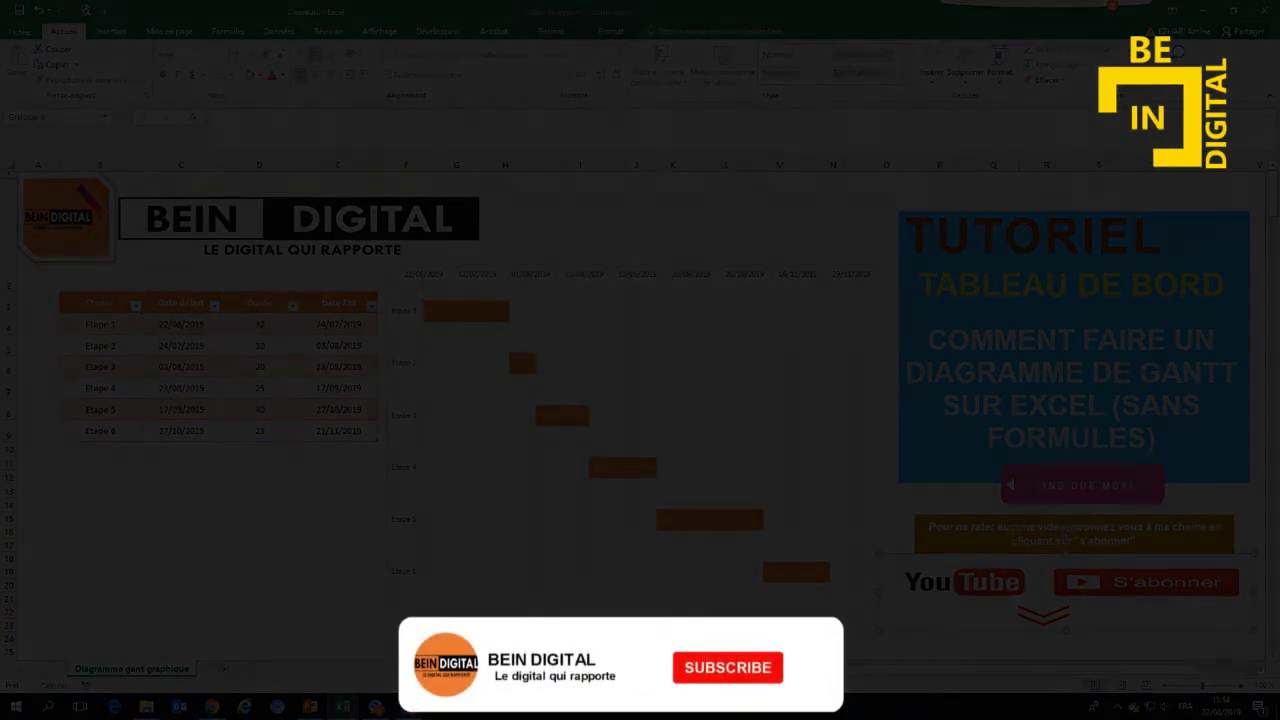